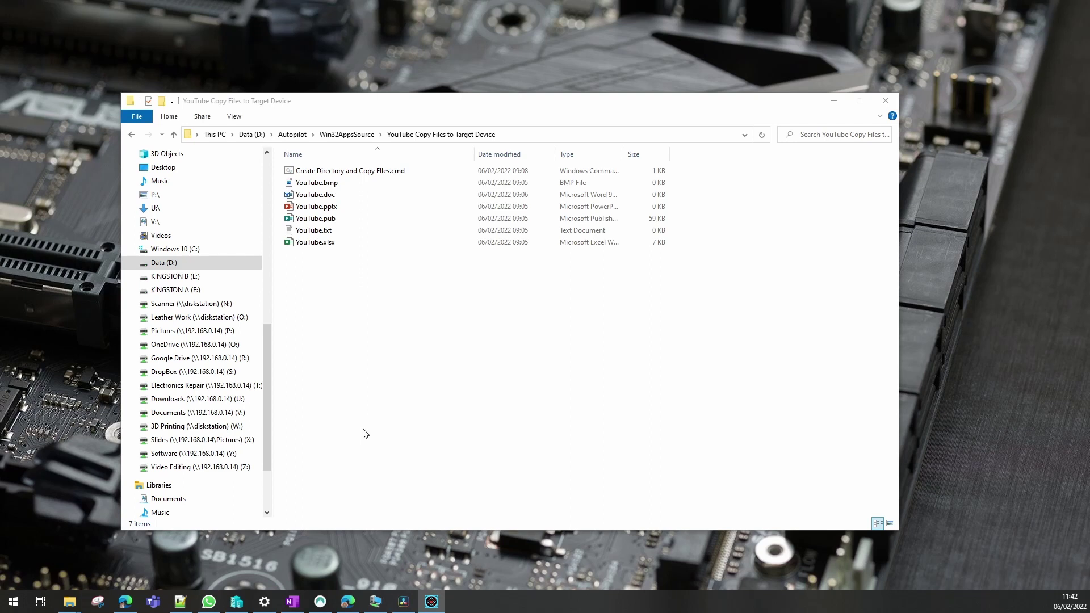
Open Create Directory and Copy Files.cmd in Notepad to review its mkdir and xcopy commands
right_click(348, 173)
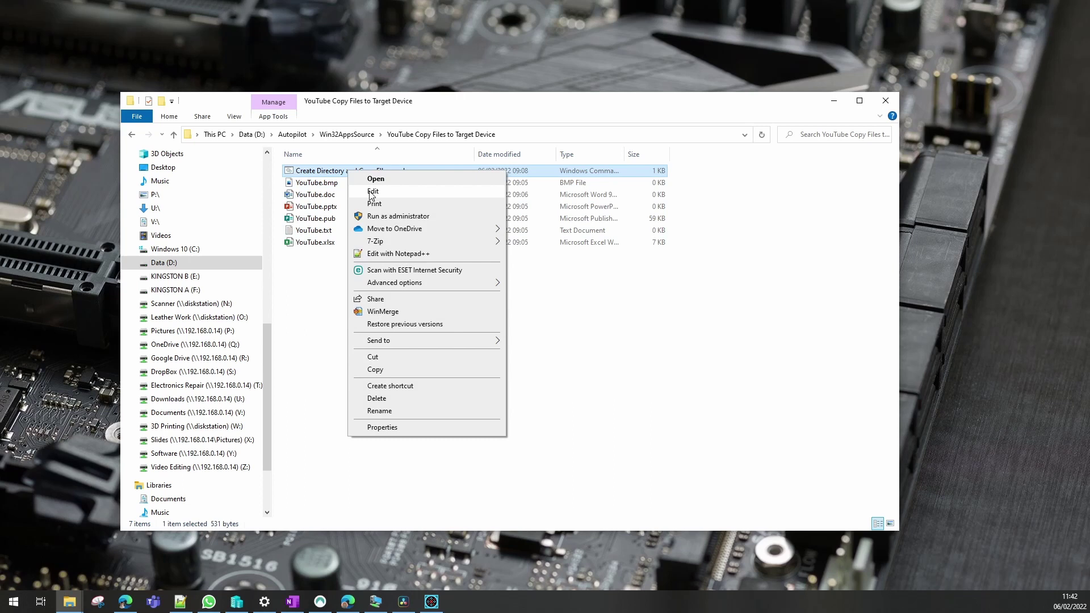
click(372, 194)
drag(372, 327, 350, 272)
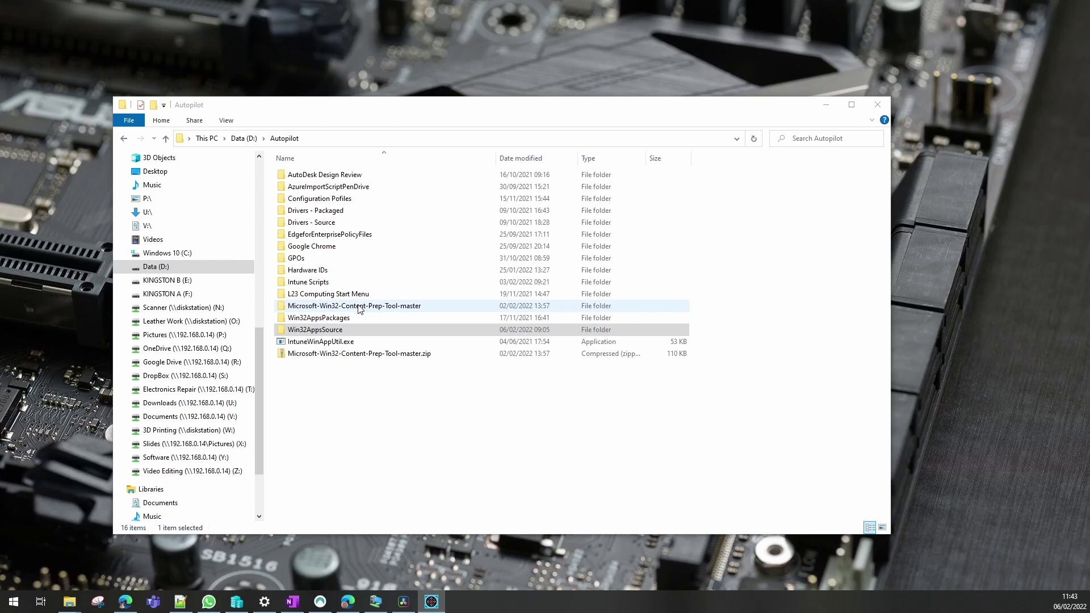
Launch IntuneWinAppUtil.exe from the Microsoft-Win32-Content-Prep-Tool-master folder
double_click(359, 308)
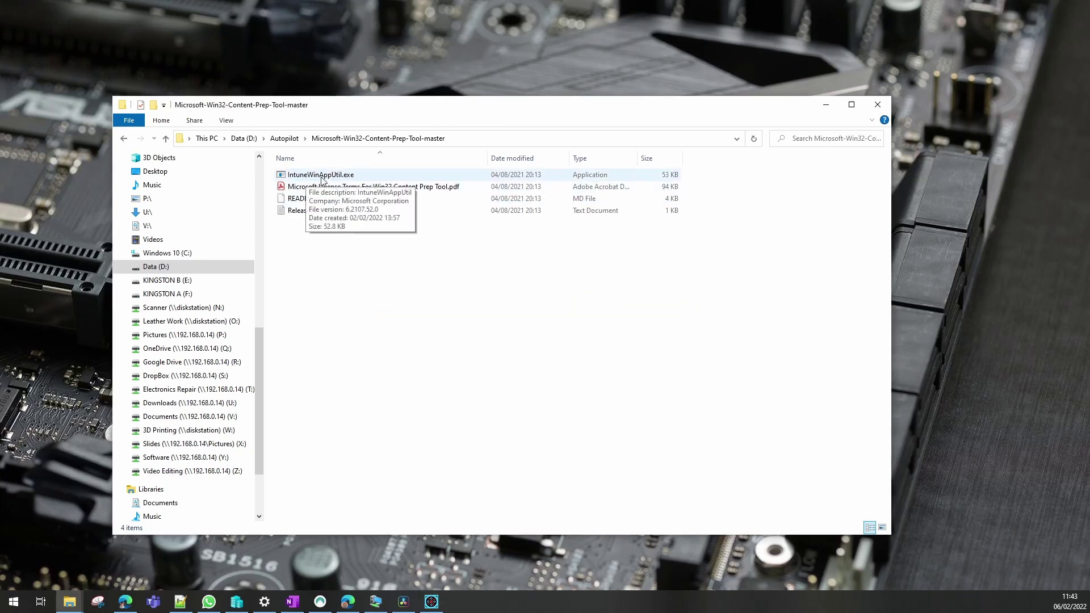
double_click(322, 177)
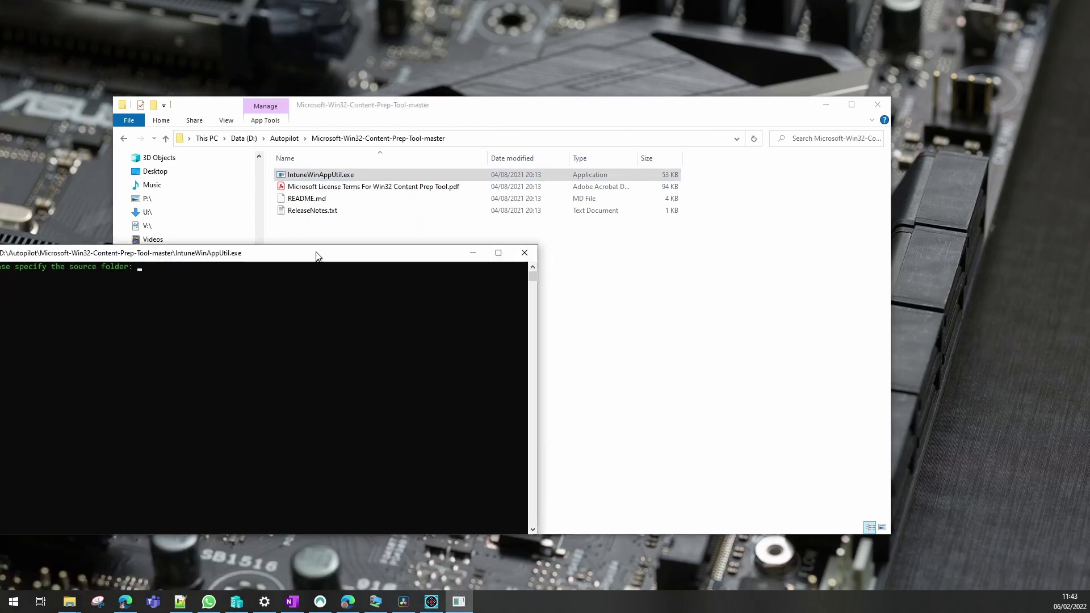
drag(319, 255, 377, 233)
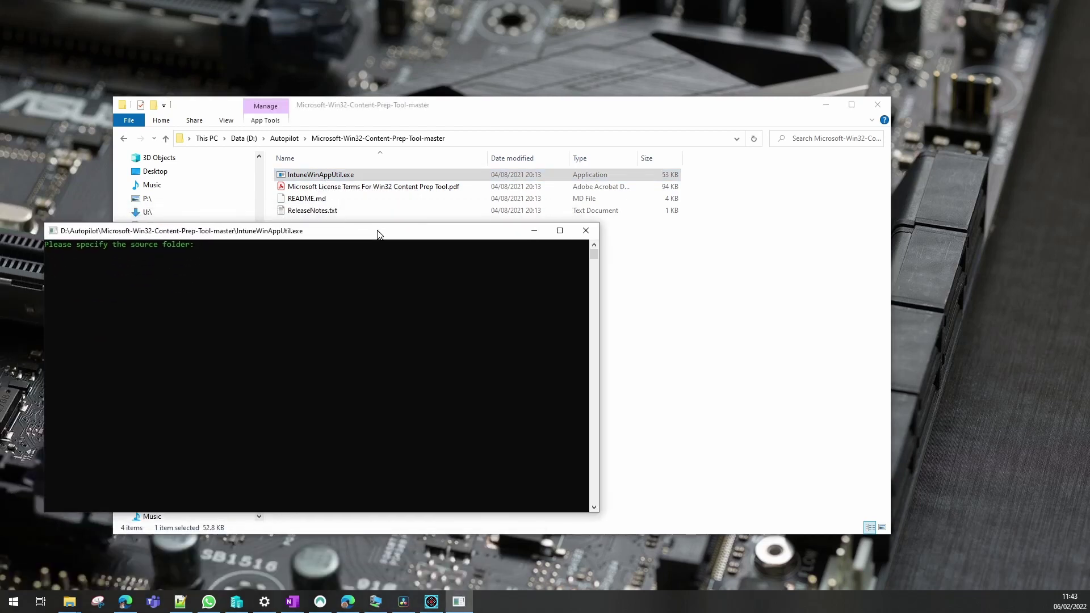
Give the YouTube Copy Files to Target Device folder path as the source folder
click(290, 139)
double_click(339, 332)
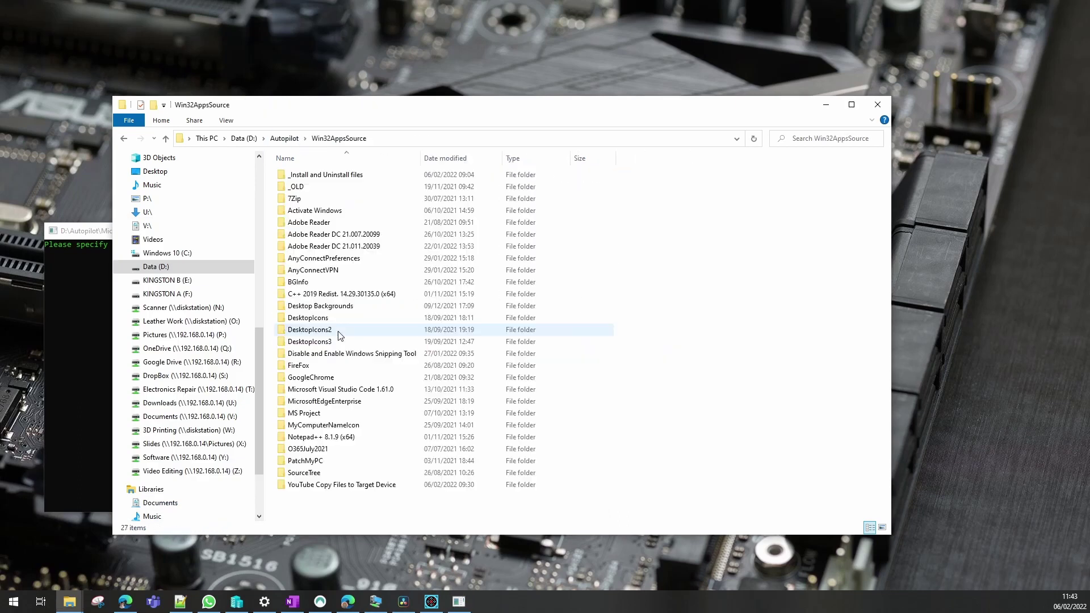
click(348, 486)
double_click(348, 486)
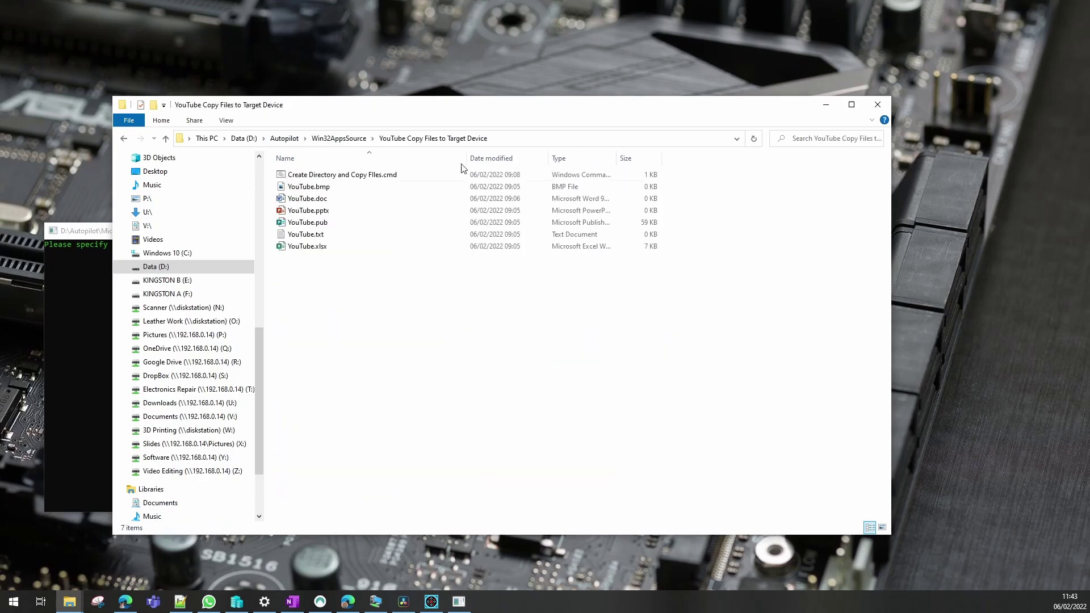
click(499, 139)
key(ctrl+c)
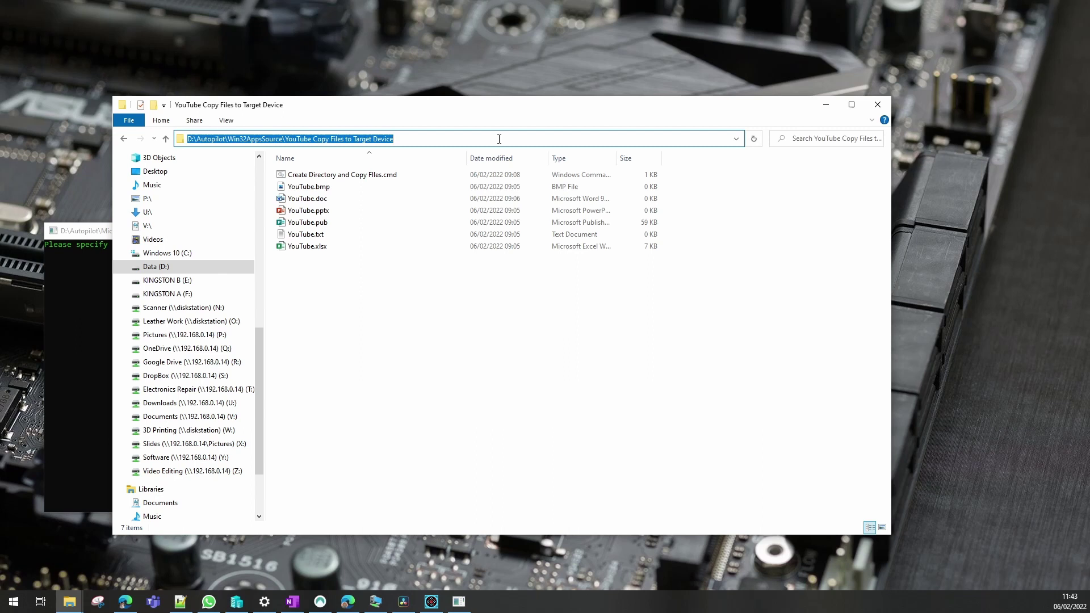
click(105, 249)
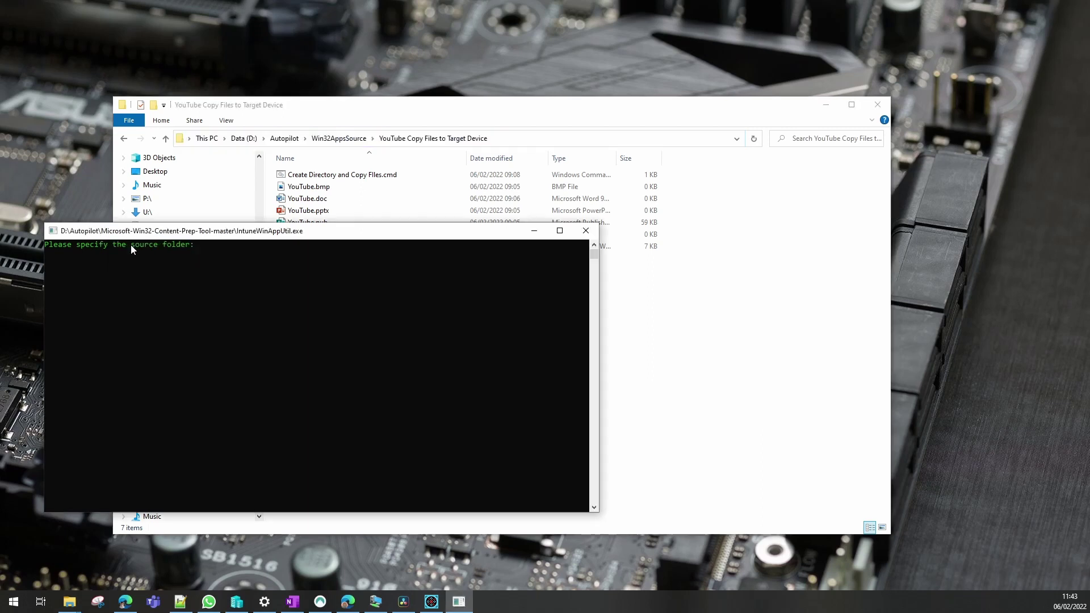
right_click(210, 254)
key(Return)
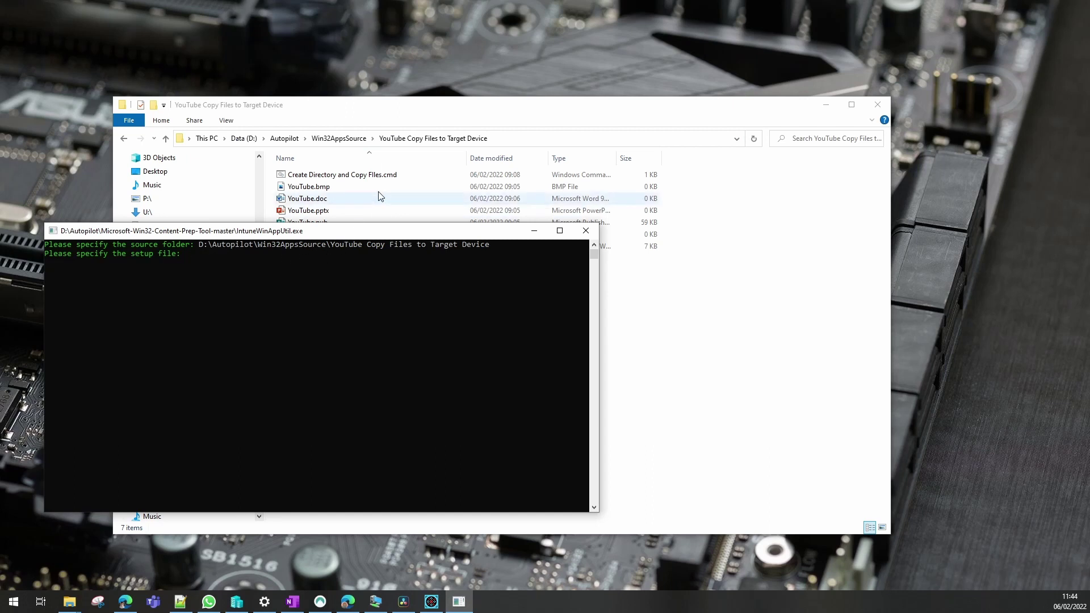
Enter Create Directory and Copy Files.cmd as the setup file
click(407, 176)
click(406, 176)
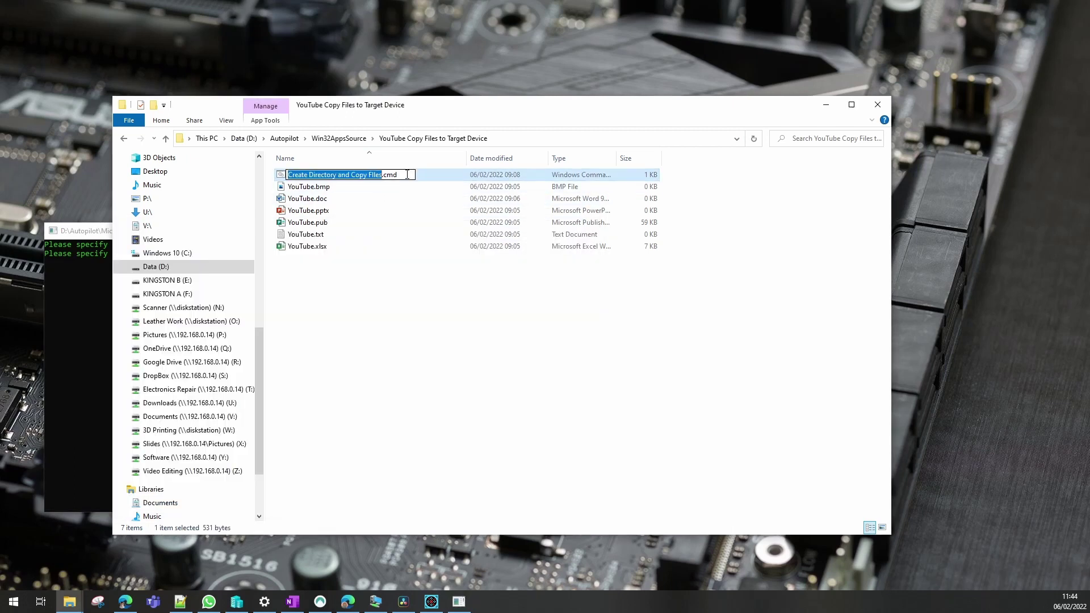
drag(401, 175, 293, 177)
key(ctrl+c)
click(91, 318)
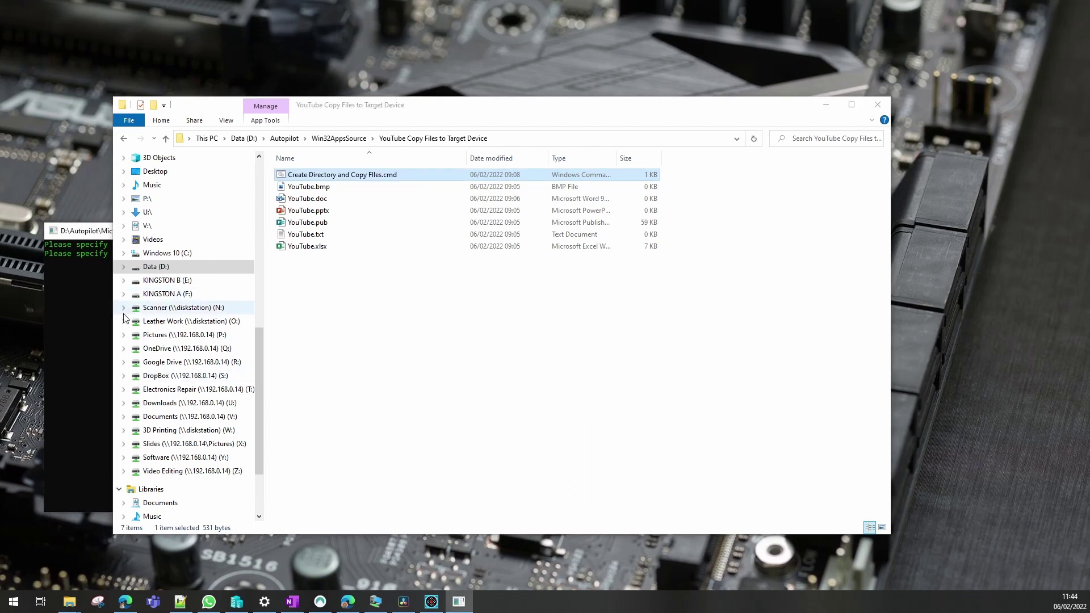
click(97, 245)
click(214, 271)
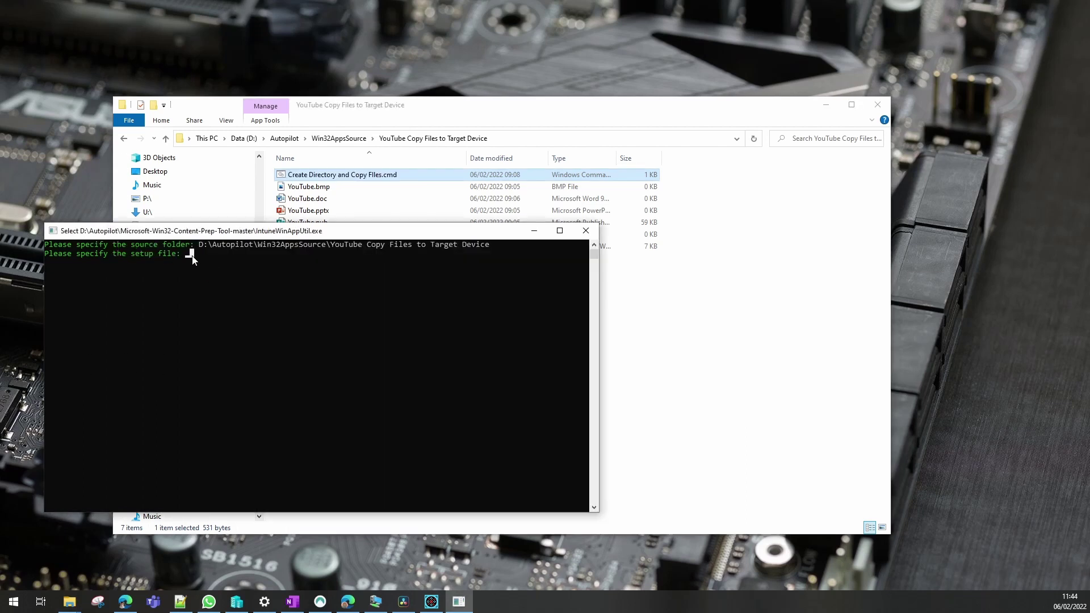
key(ctrl+v)
key(Return)
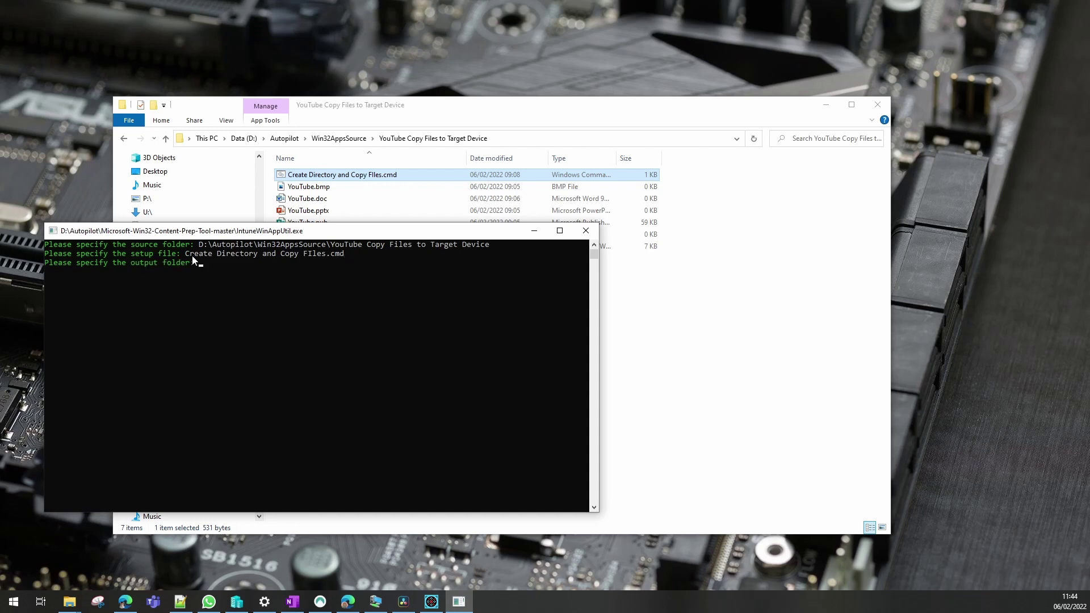
Use the same folder as output, answer N to catalog, and build the .intunewin package
click(500, 139)
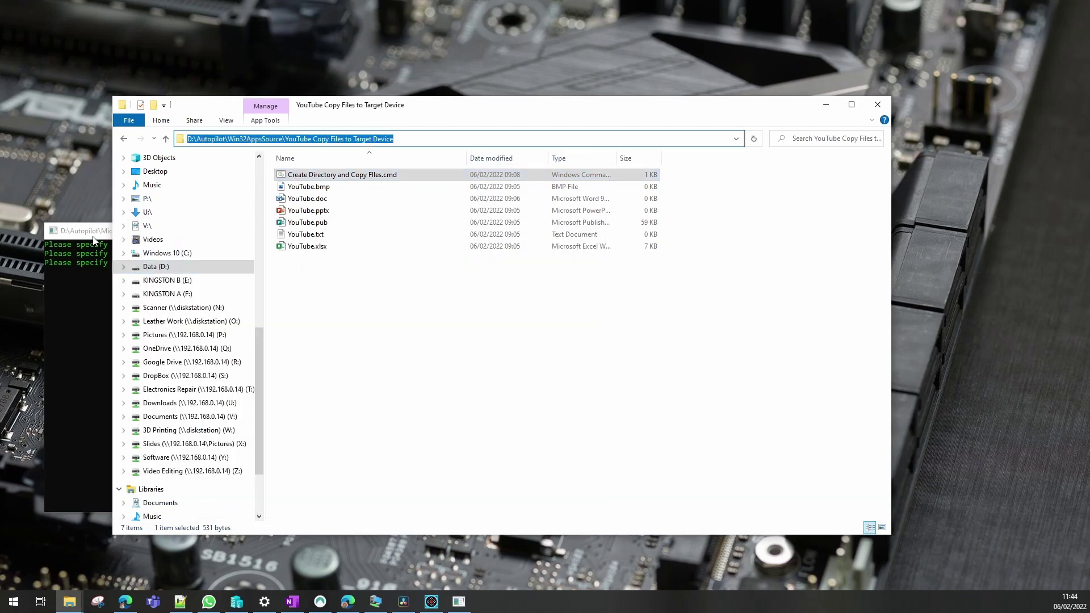
click(105, 266)
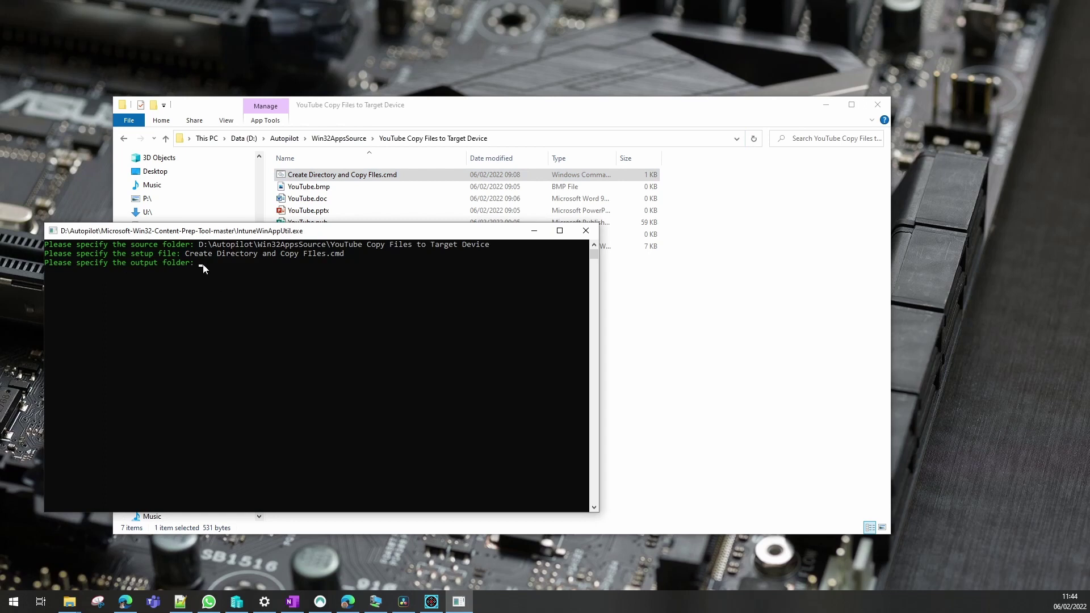
text(D:\Autopilot\Win32AppsSource\YouTube Copy Files to Target Device)
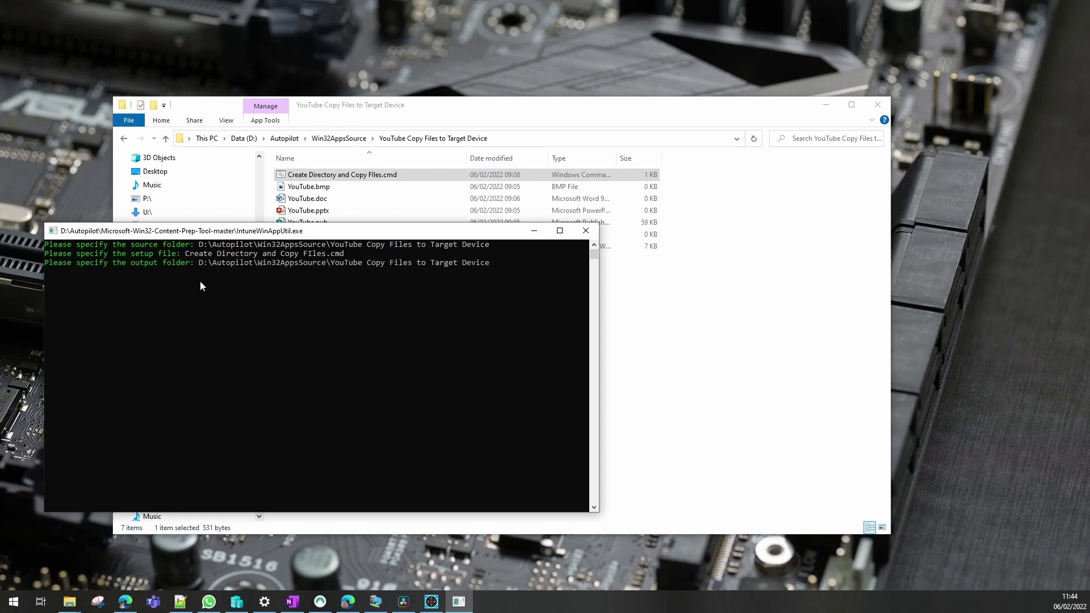
key(Return)
text(n)
key(Return)
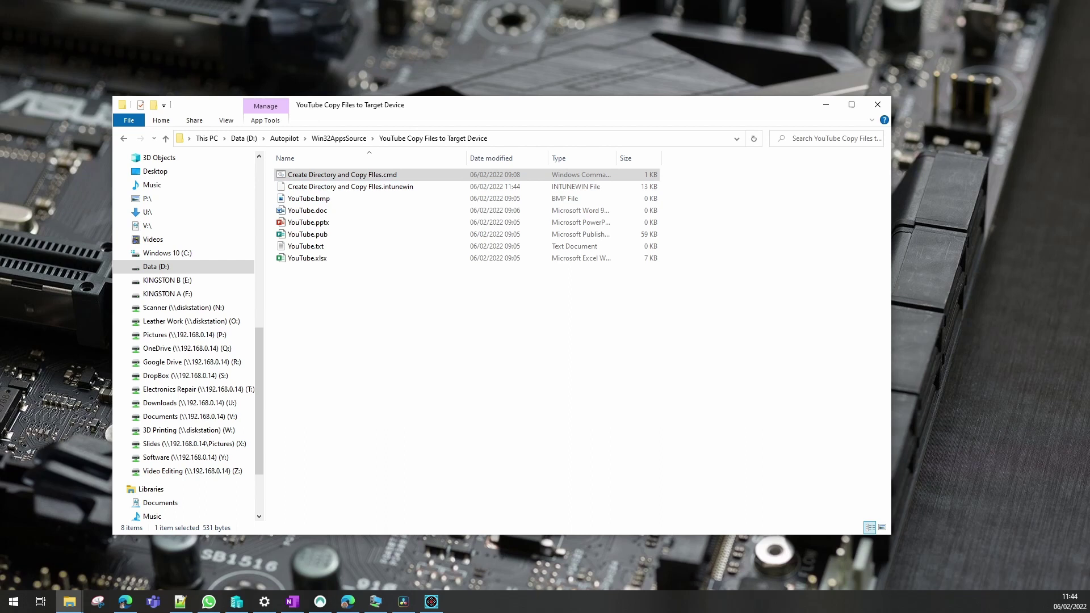
key(alt+Tab)
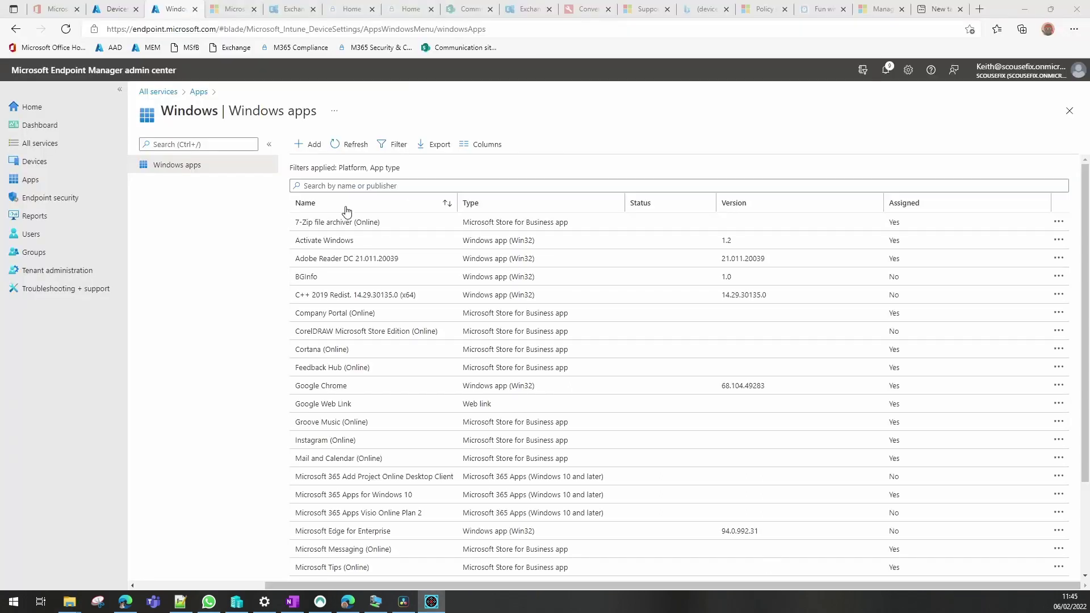
Add a new app of type Windows app (Win32)
click(311, 146)
click(818, 150)
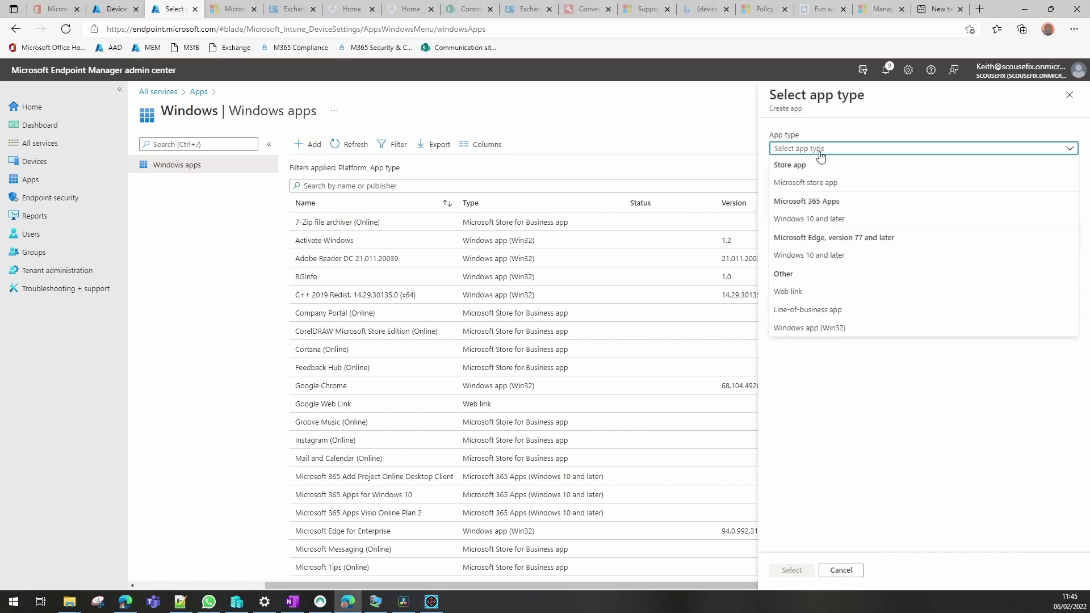
click(819, 328)
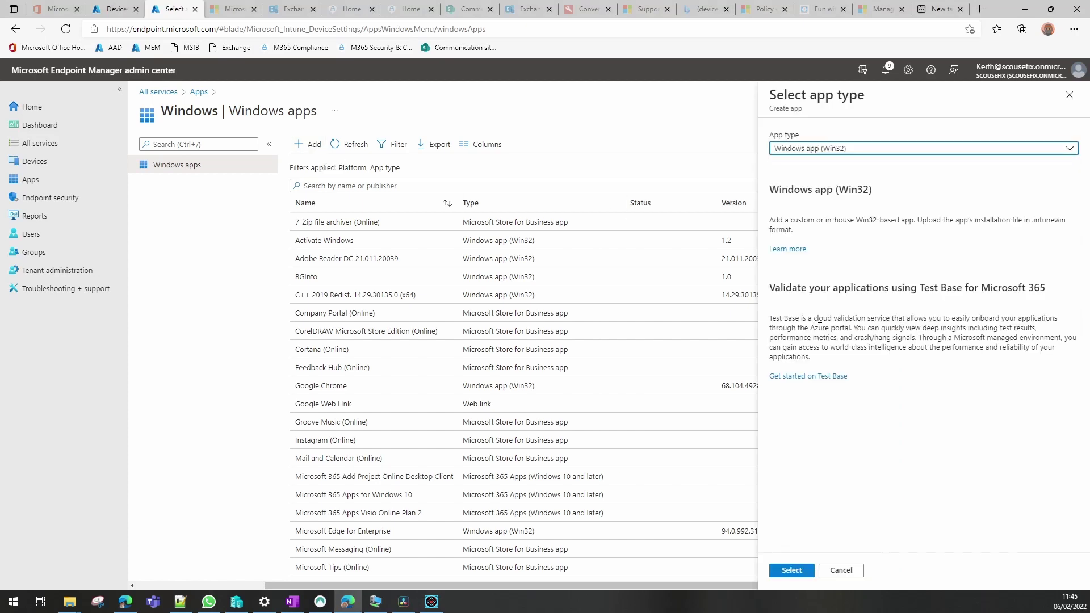
click(790, 569)
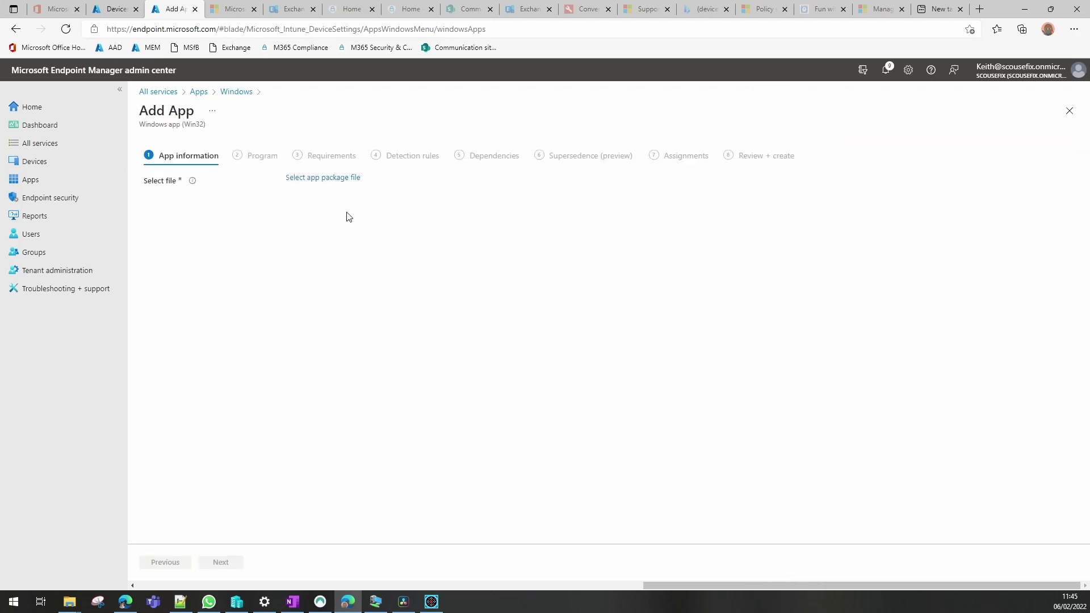
Load Create Directory and Copy Files.intunewin from D:\Autopilot\Win32AppsSource\YouTube Copy Files to Target Device
click(319, 179)
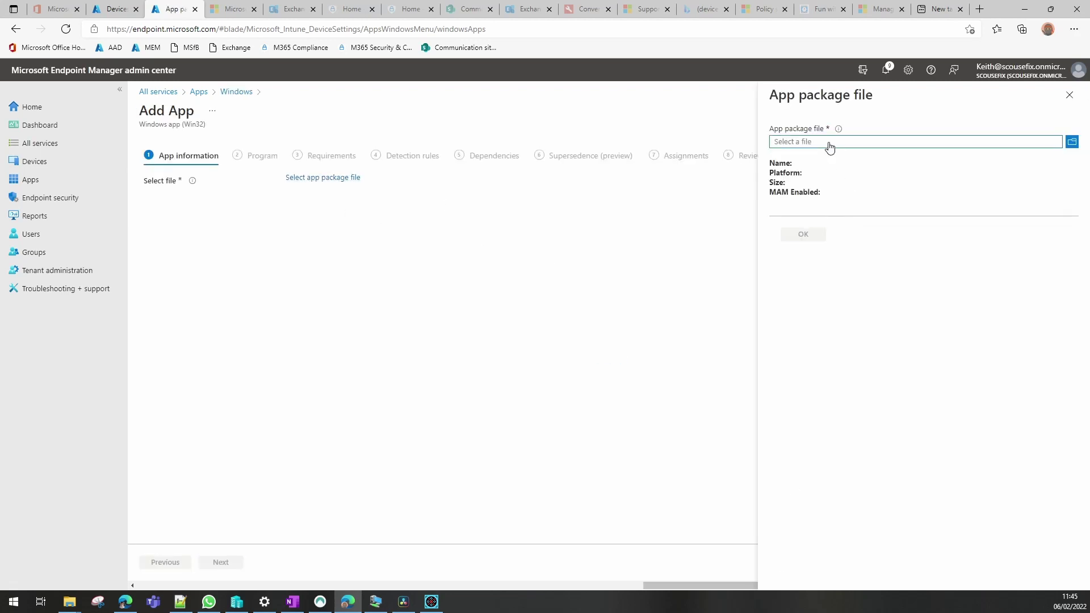
click(828, 142)
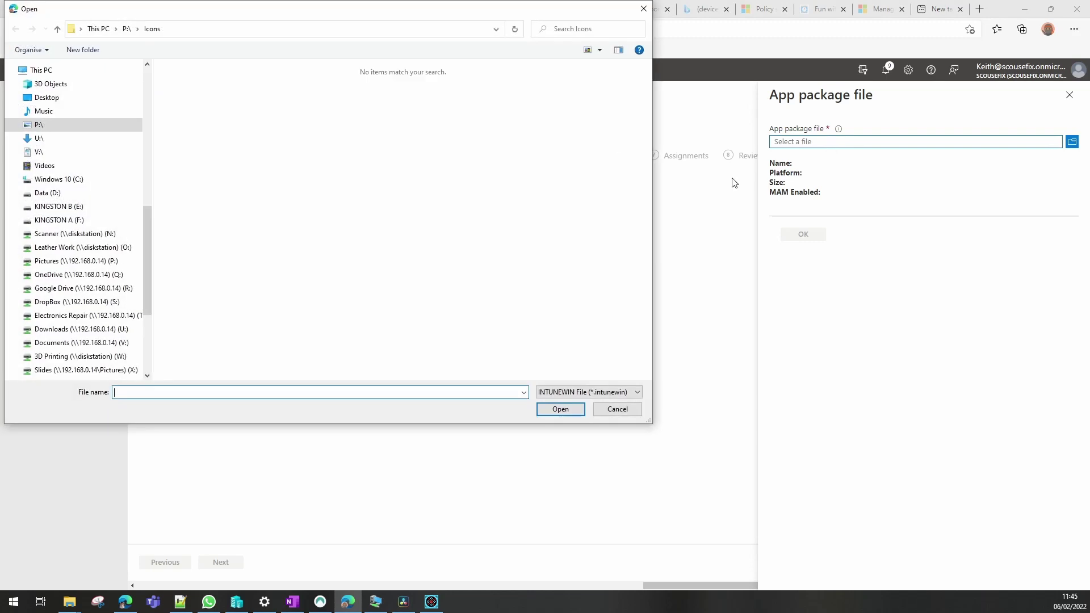
click(54, 193)
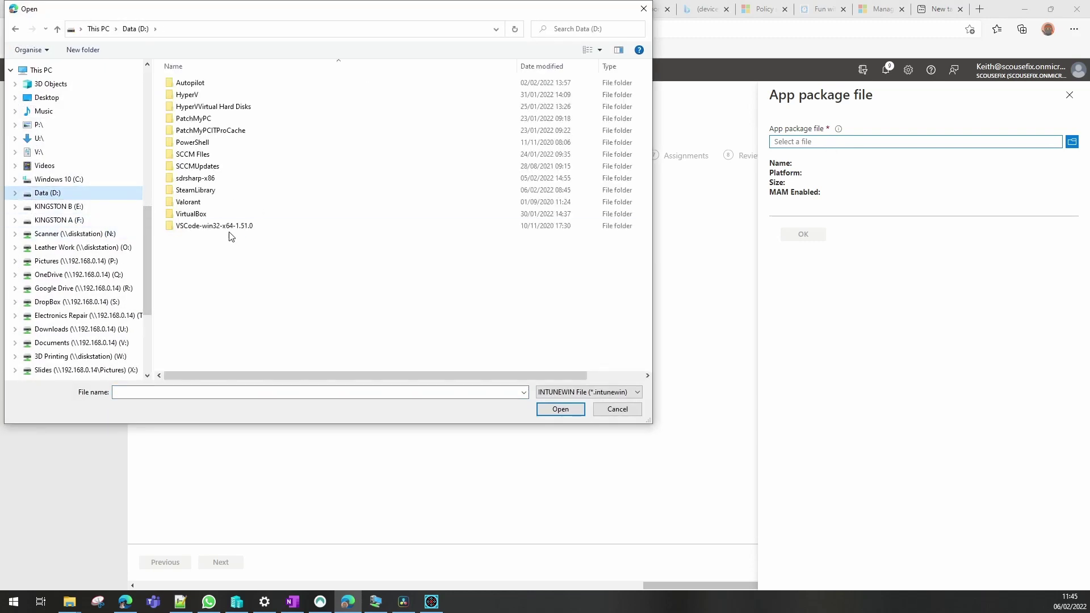
double_click(190, 83)
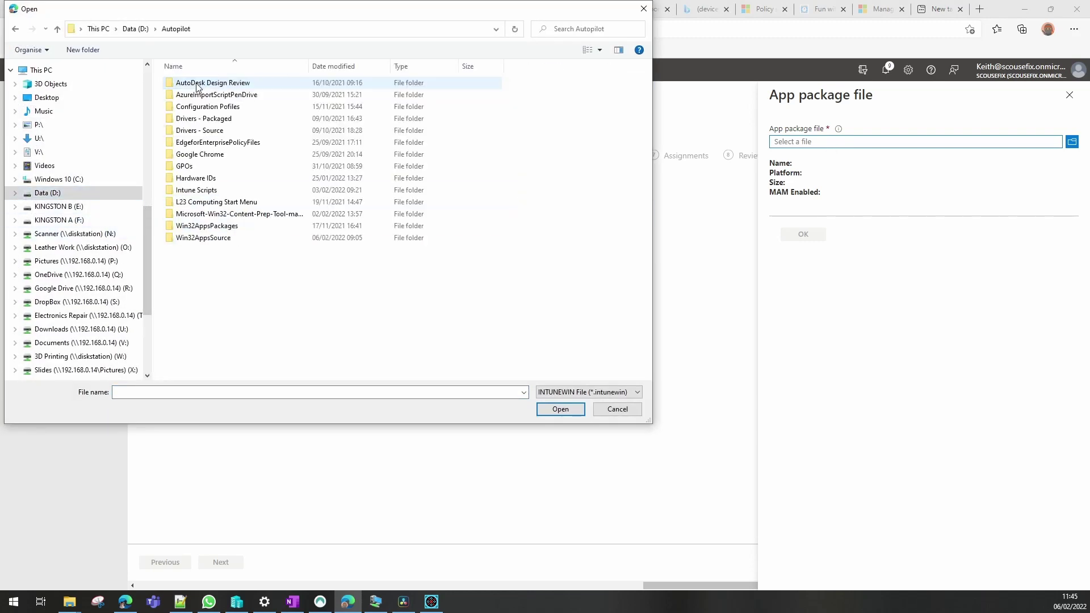
double_click(210, 239)
scroll(210, 340, down, 1)
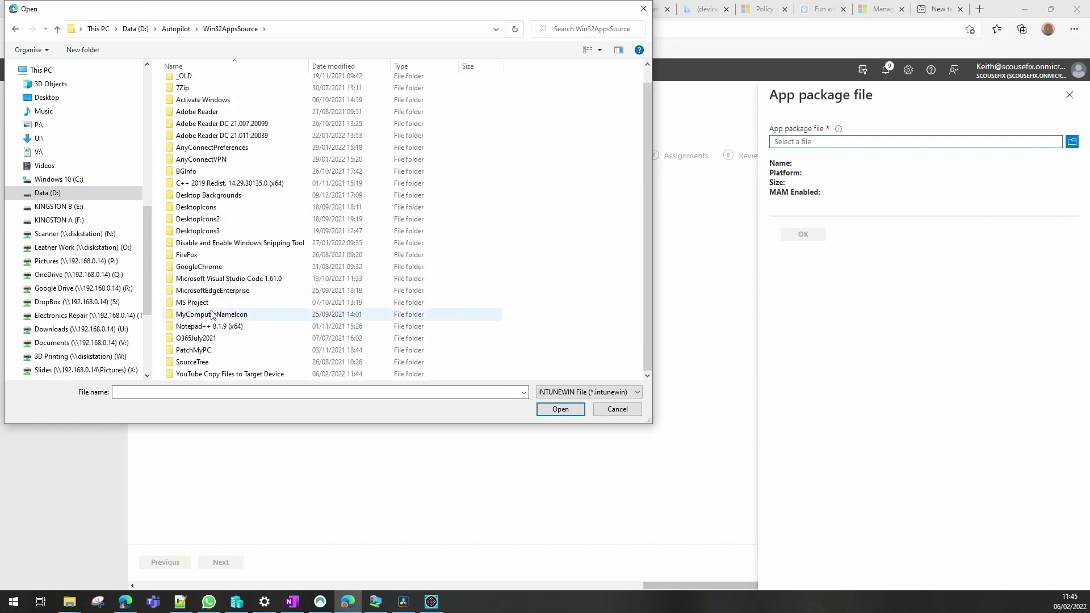
double_click(221, 375)
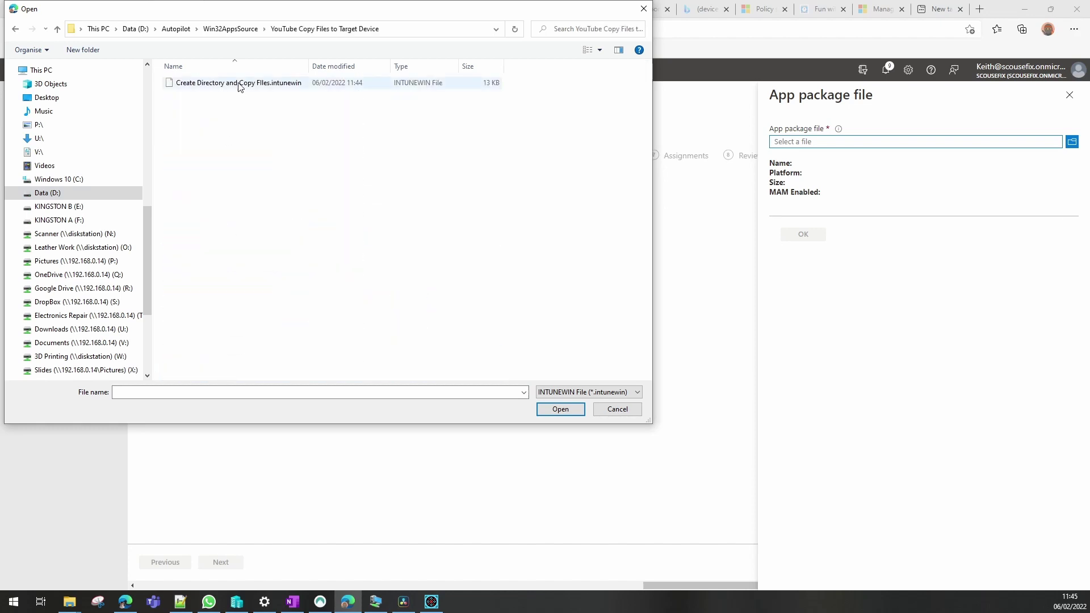
click(237, 84)
click(563, 410)
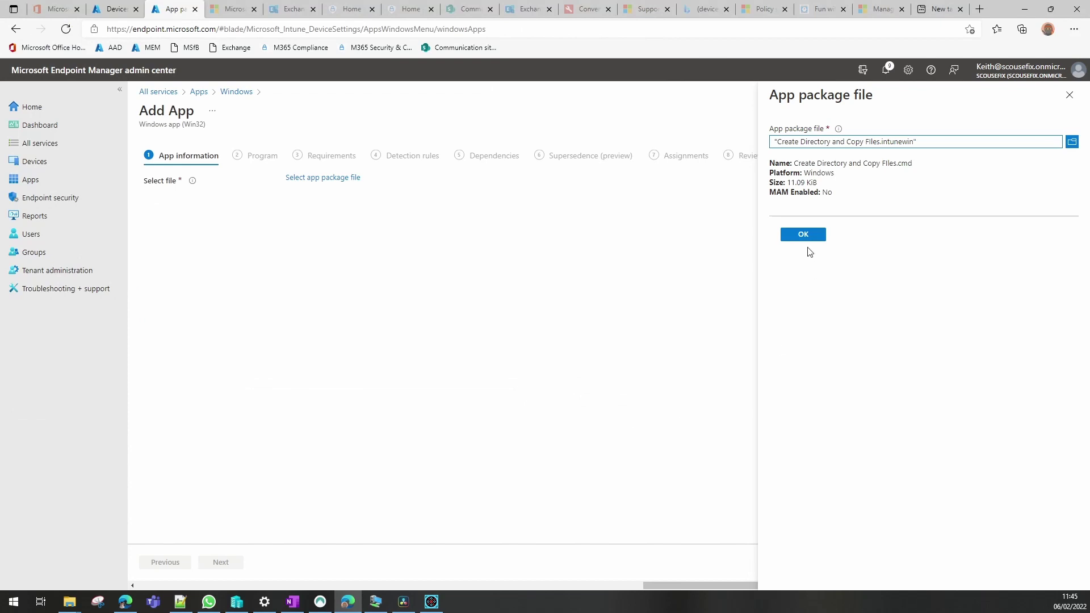
Name the app YouTube copy files demo, fill in the publisher, and set version 1.0
click(805, 235)
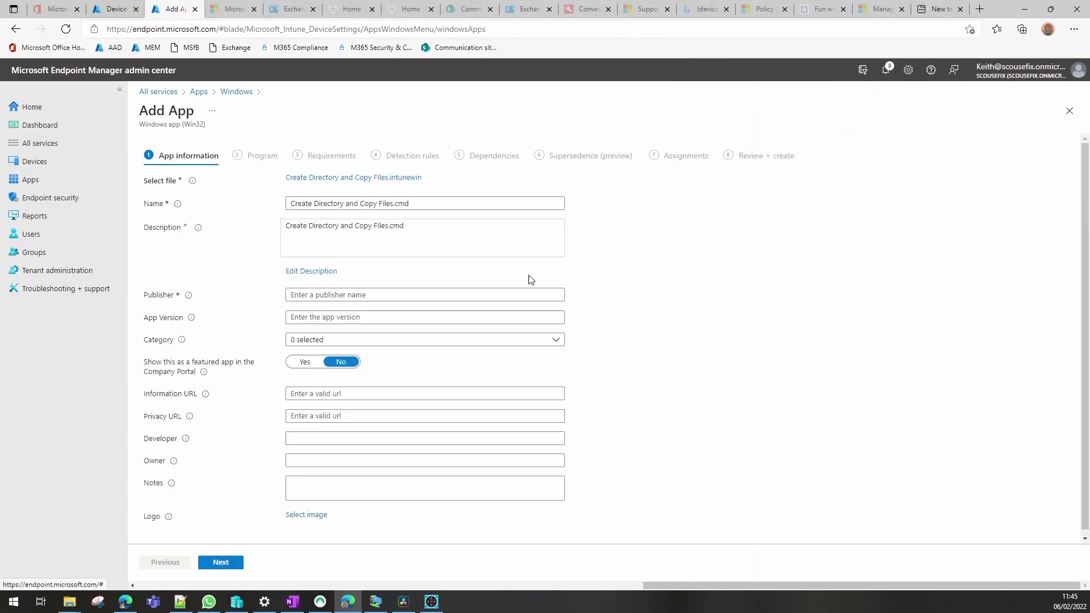
drag(419, 203, 260, 202)
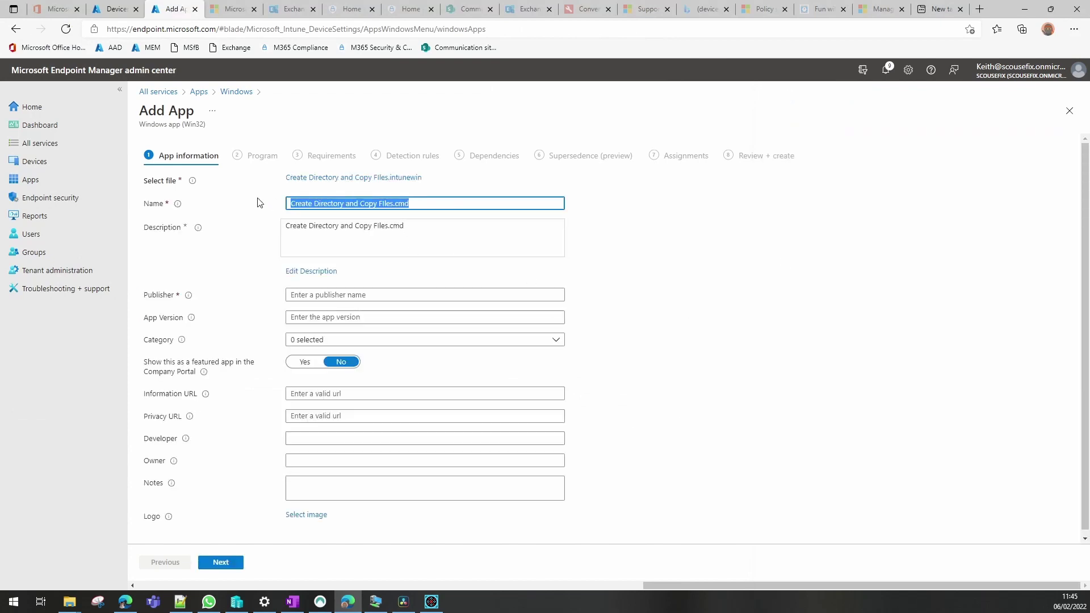
text(YU)
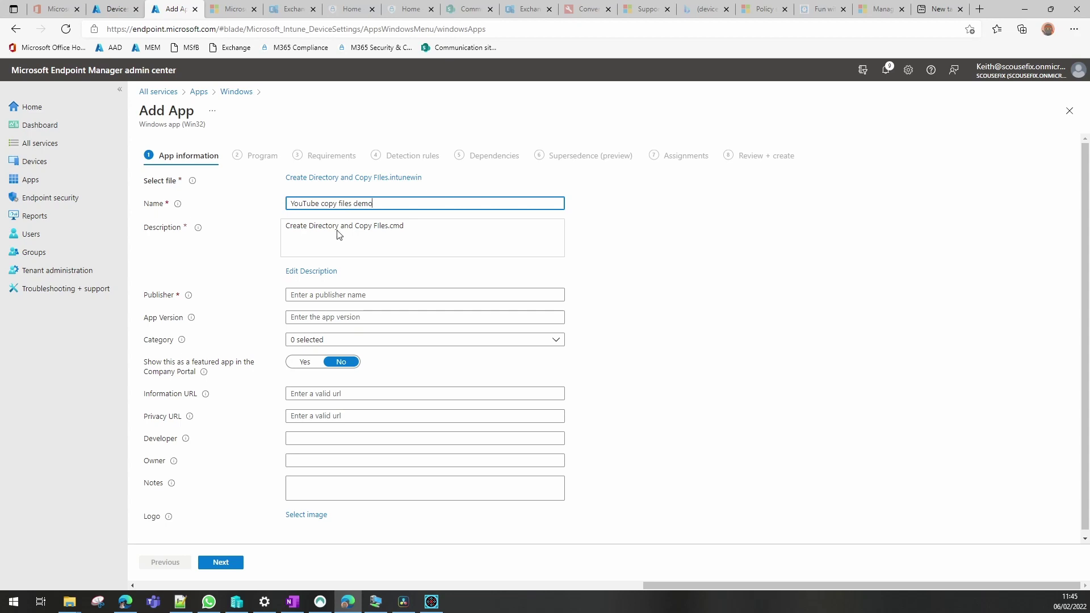
click(297, 294)
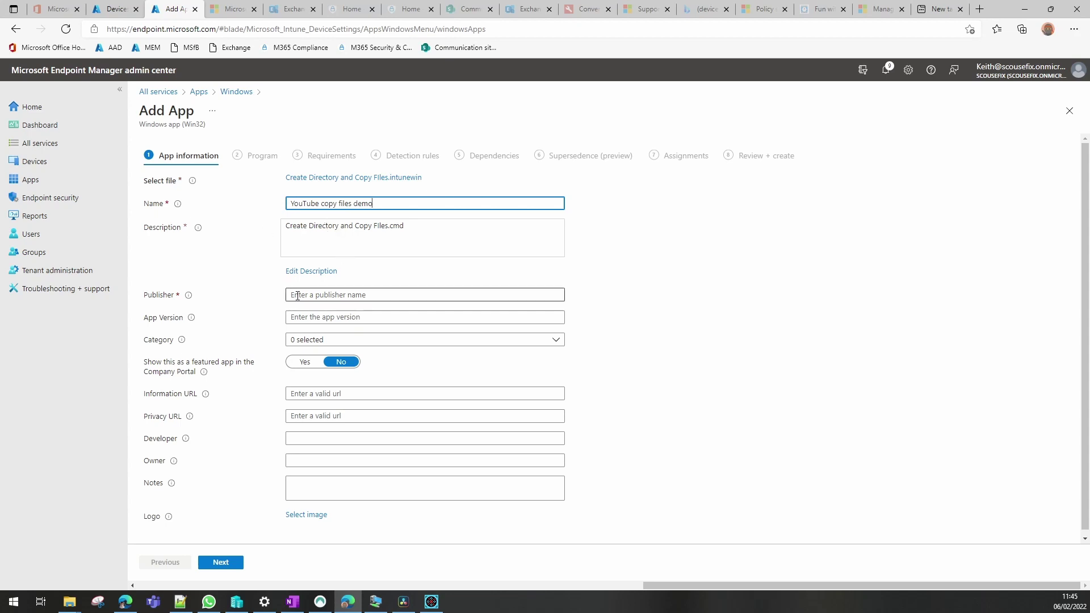
text(ScouseFix)
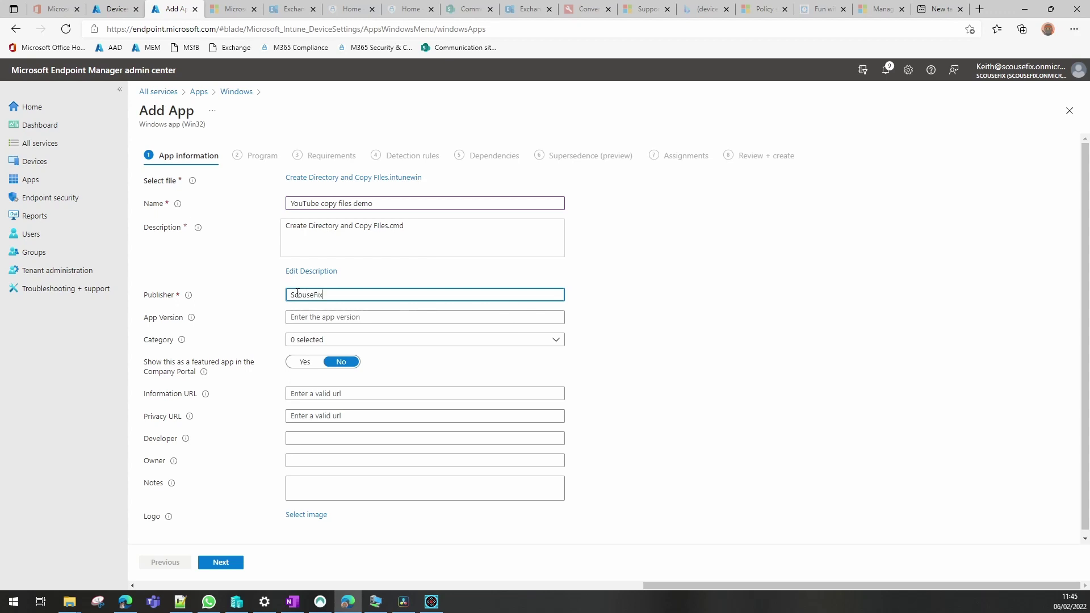
click(352, 316)
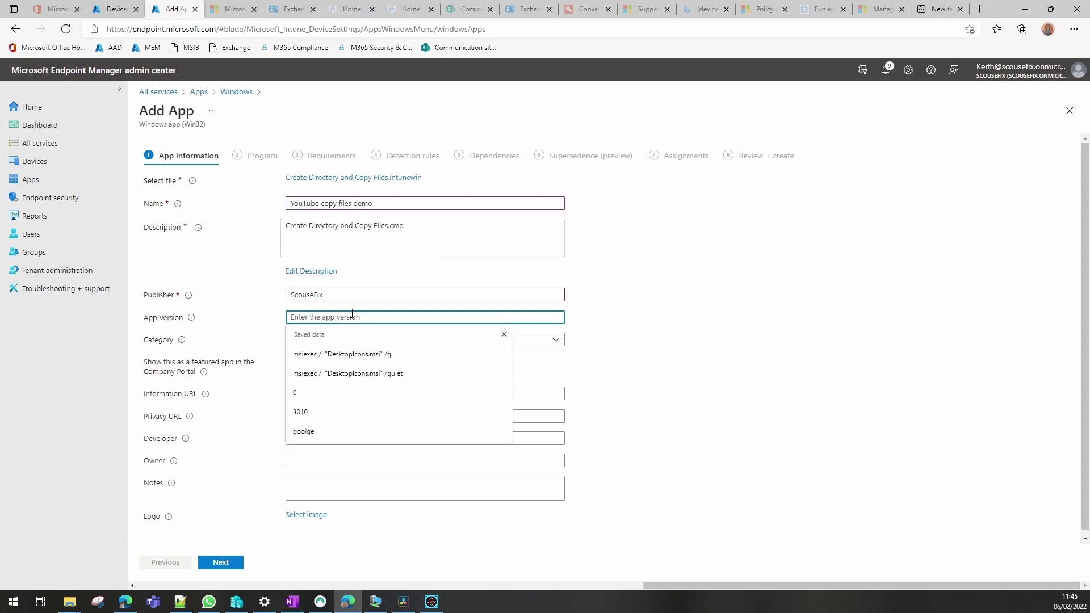
text(1)
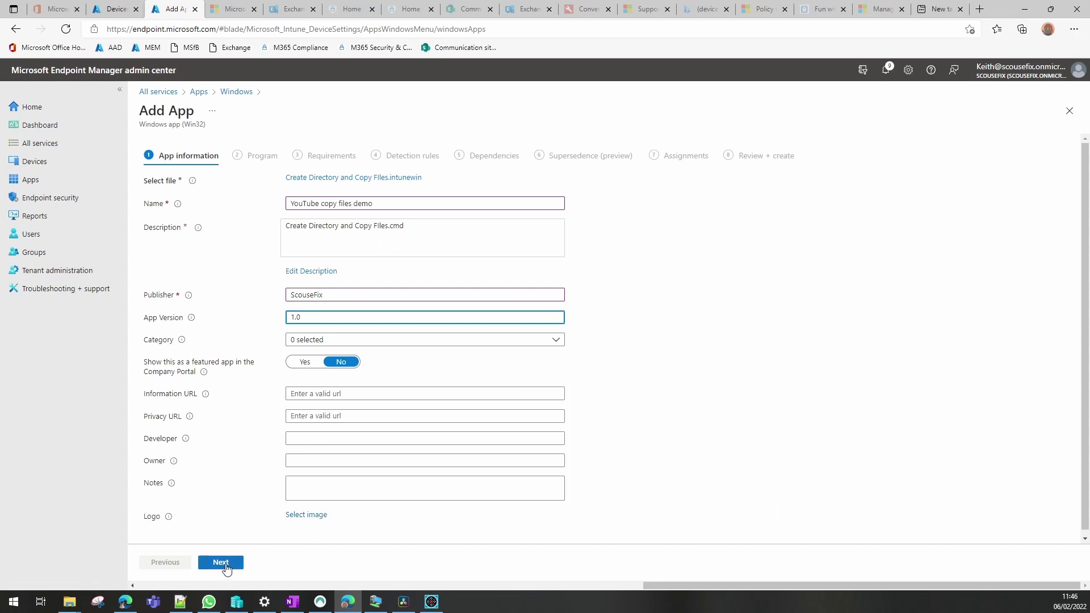
click(226, 565)
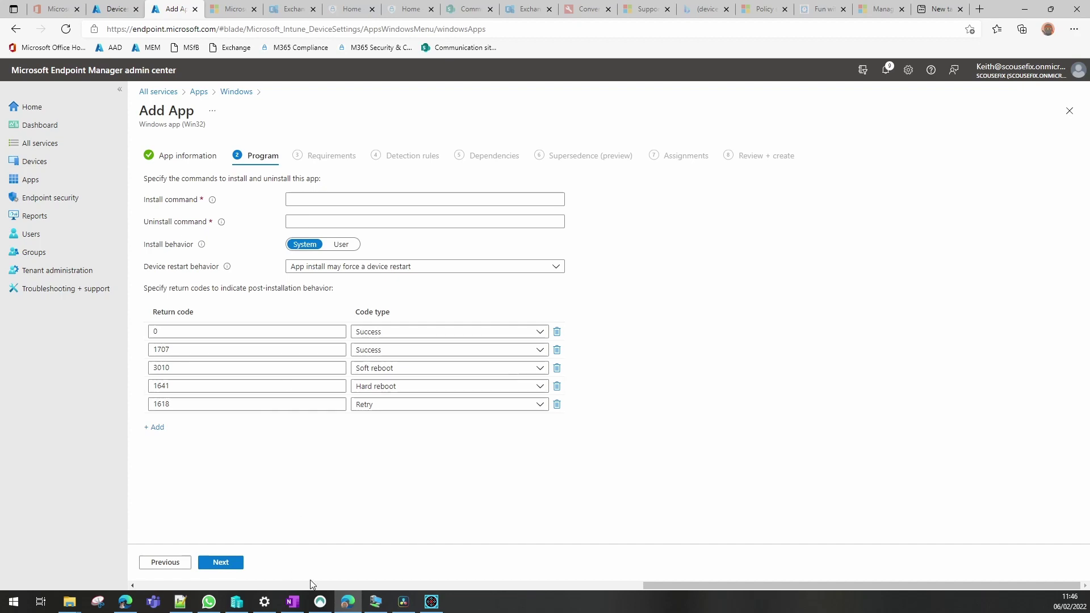
Copy the Create Directory and Copy Files.cmd file name from File Explorer
mouse_move(73, 602)
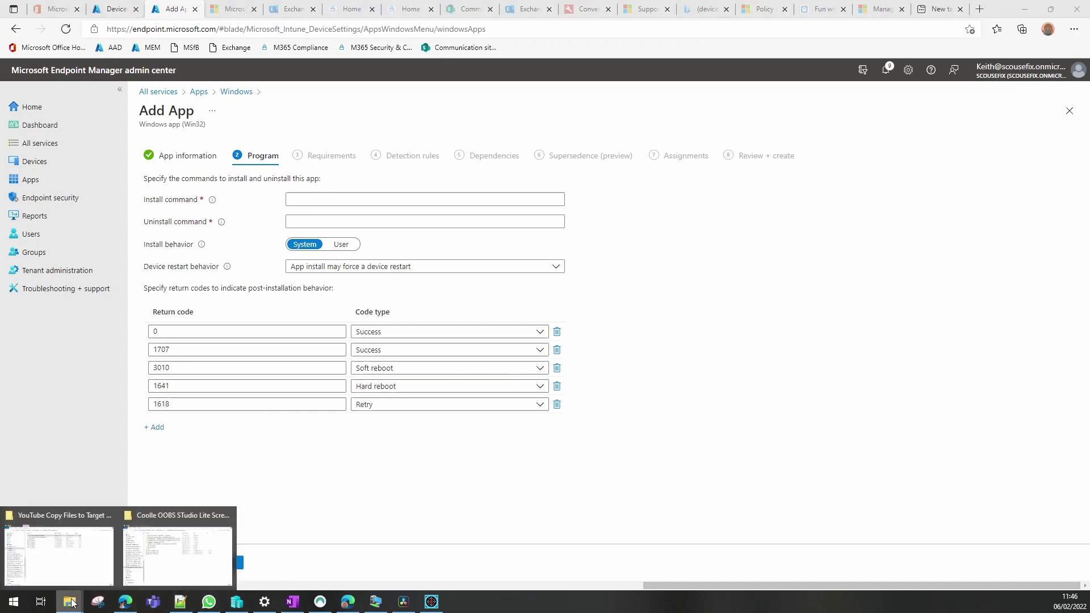
click(84, 563)
click(399, 177)
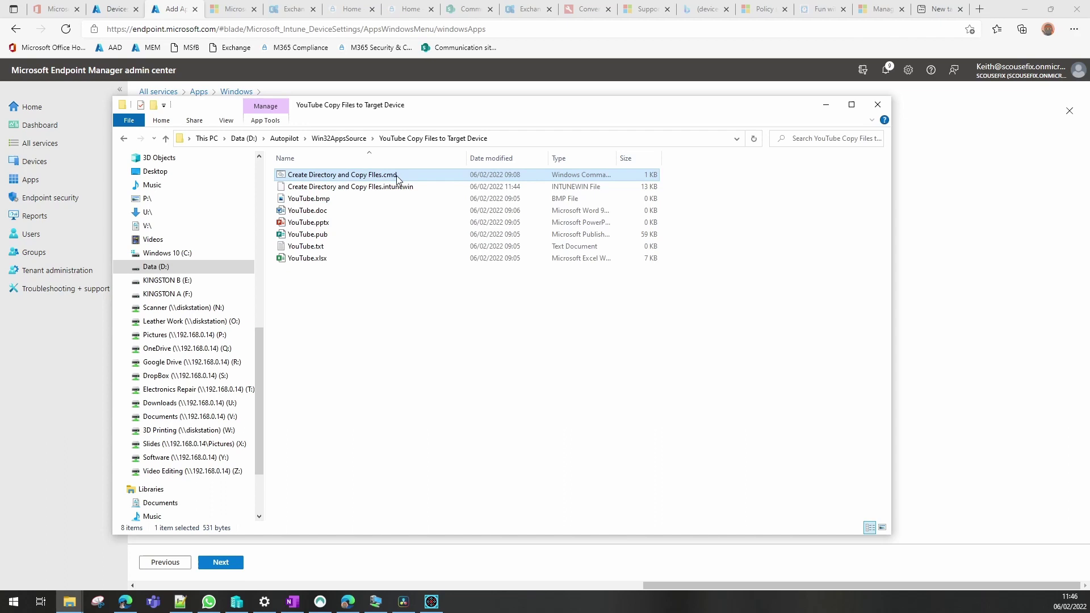
click(362, 175)
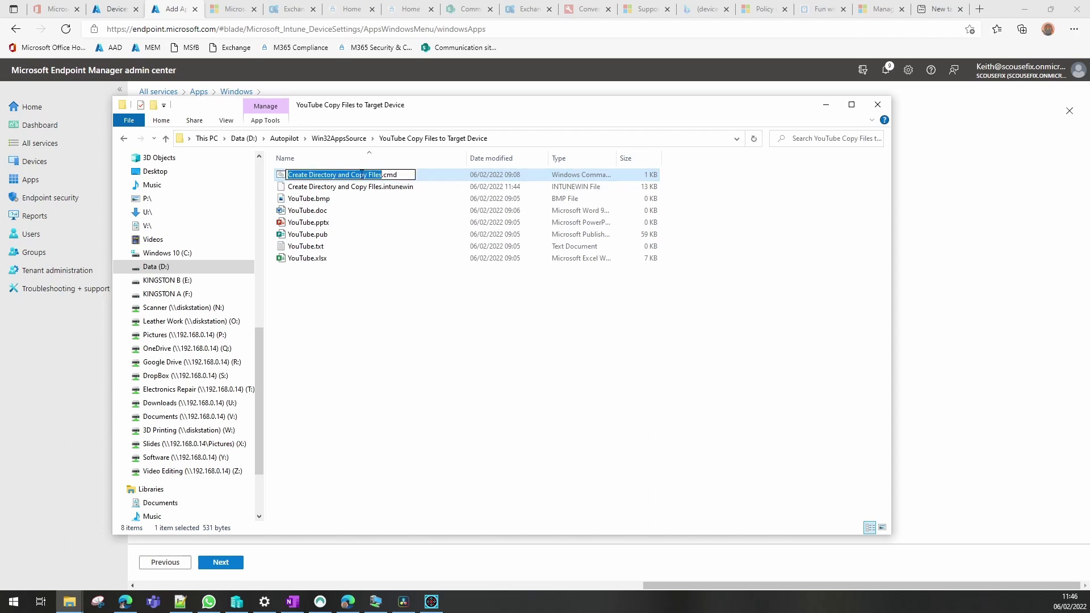
drag(399, 175, 288, 175)
key(ctrl+c)
Set both install and uninstall commands to "Create Directory and Copy Files.cmd"
click(930, 345)
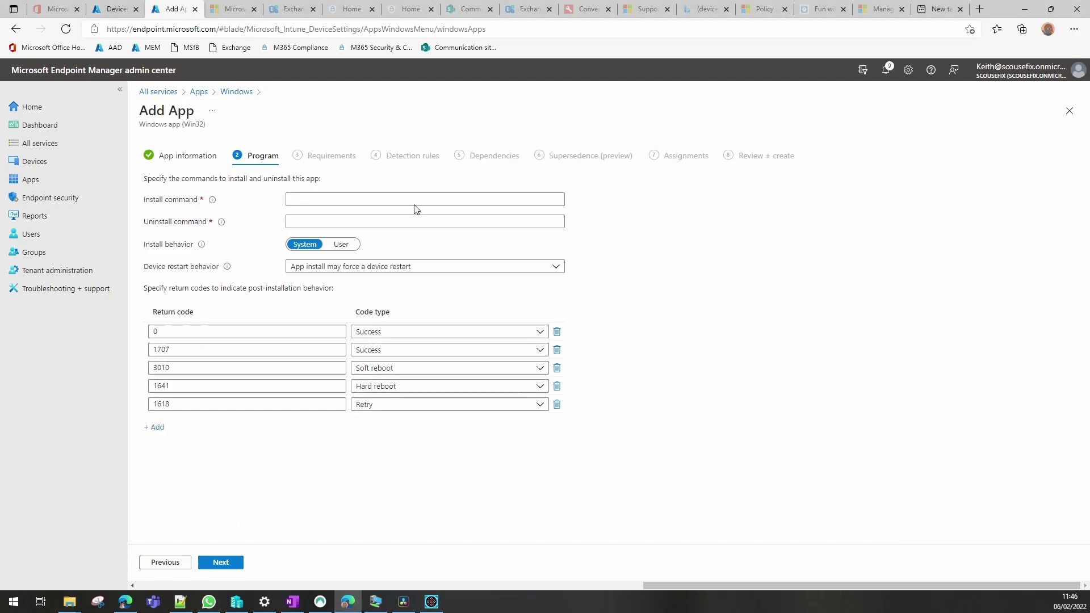
click(399, 199)
text(")
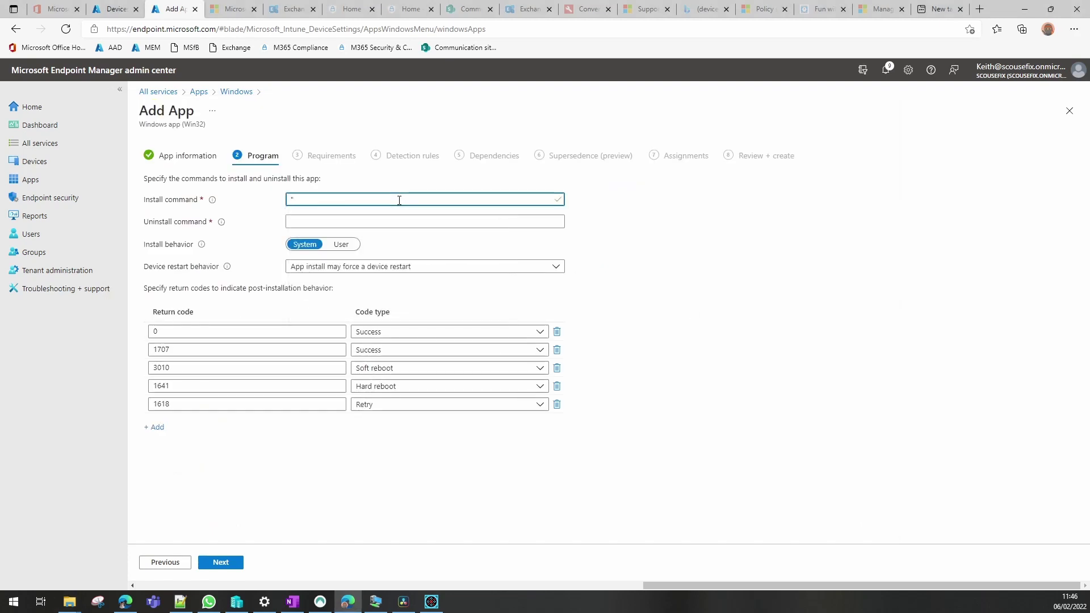
key(ctrl+v)
text(")
click(380, 221)
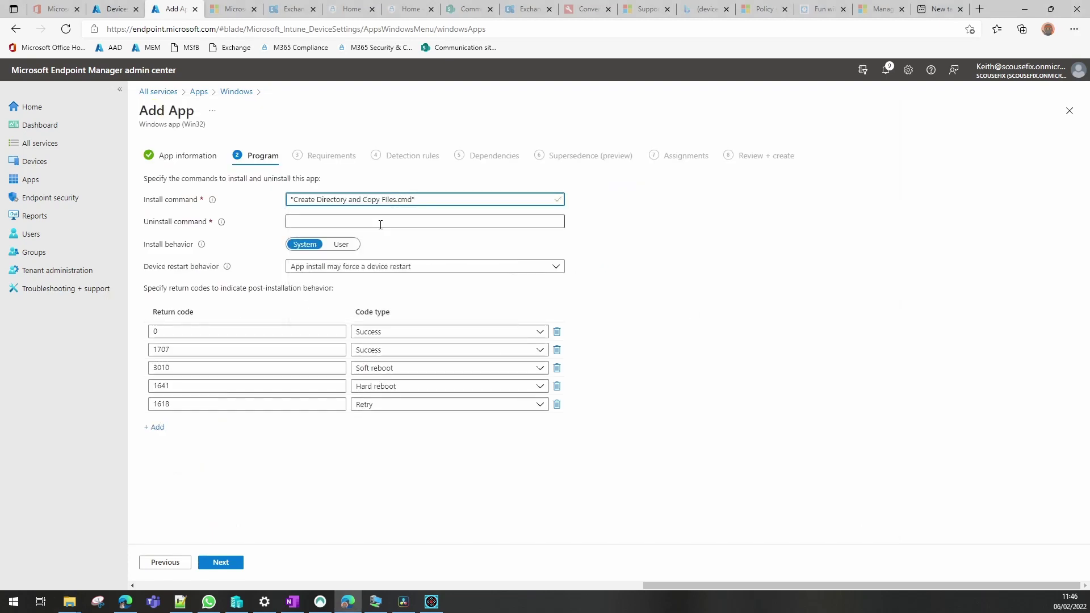
text(")
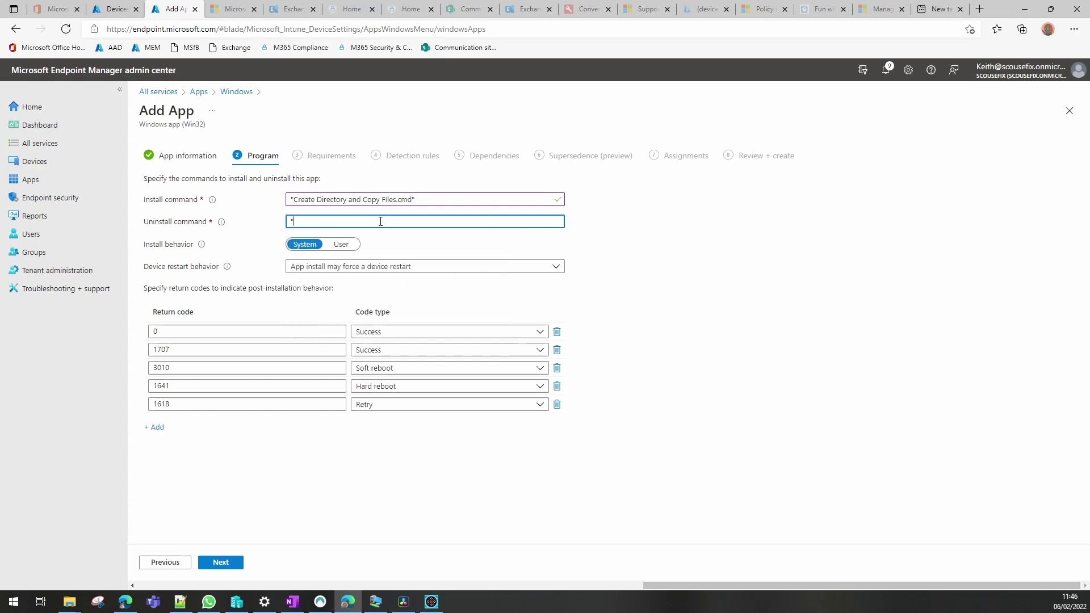
key(ctrl+v)
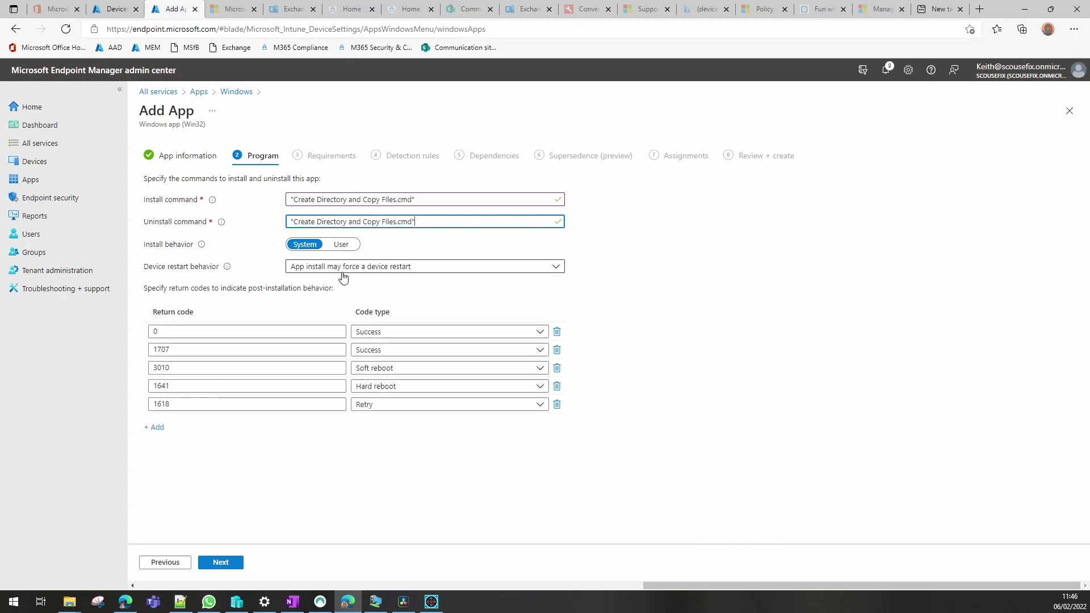
Require 32-bit and 64-bit architecture with Windows 10 1909 as minimum operating system
click(221, 562)
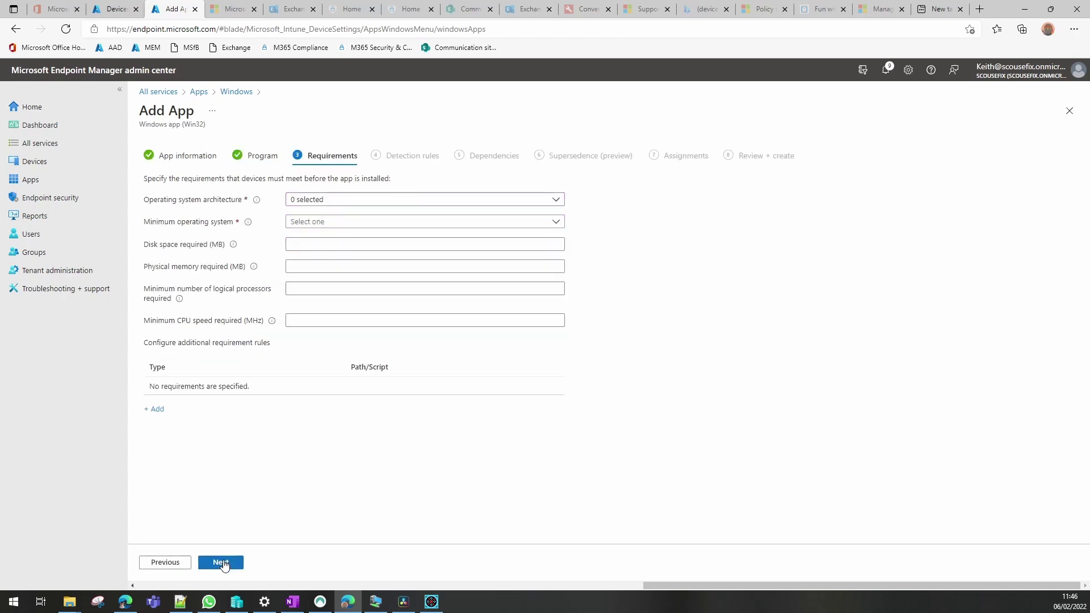
click(553, 203)
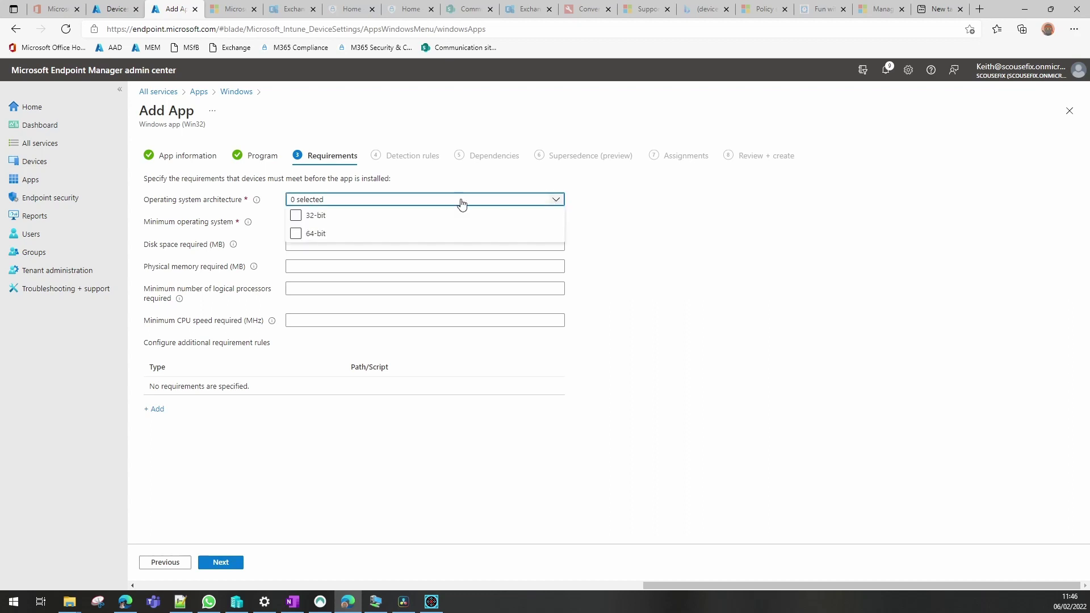
click(296, 216)
click(297, 234)
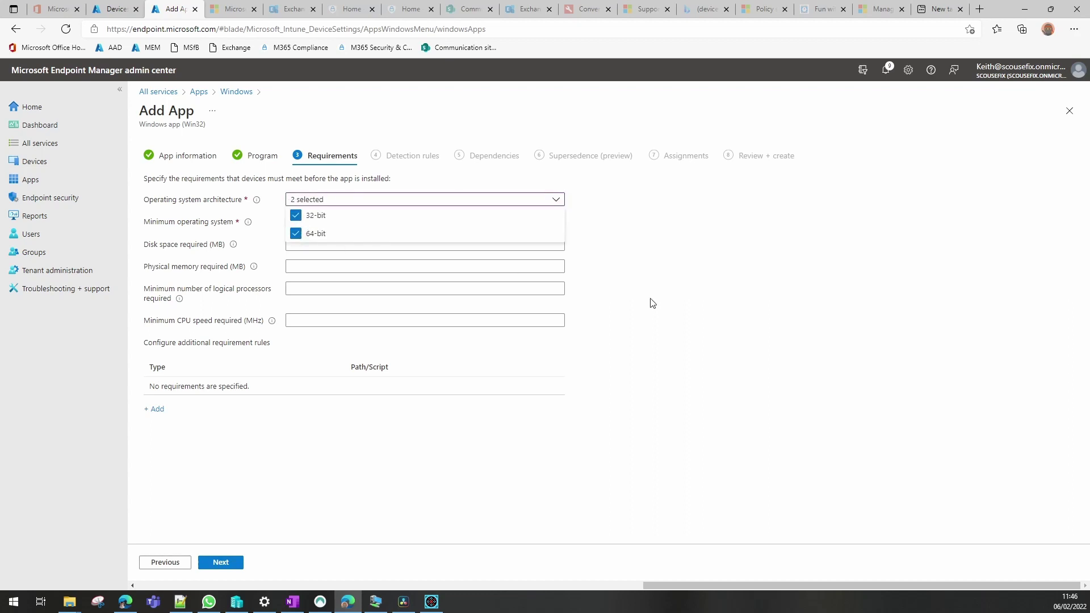
click(652, 303)
click(554, 222)
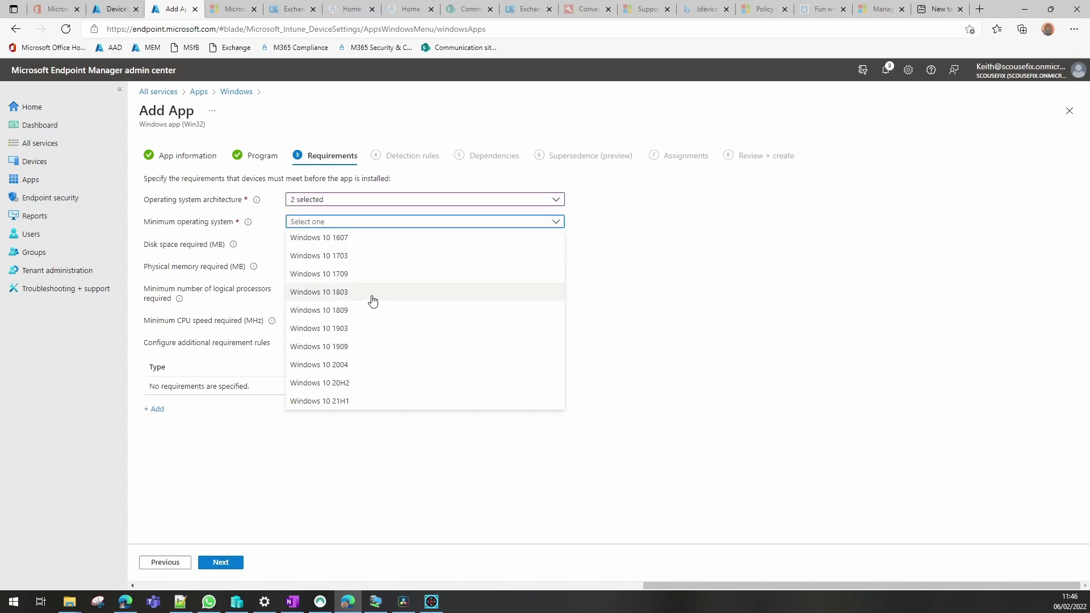
click(346, 347)
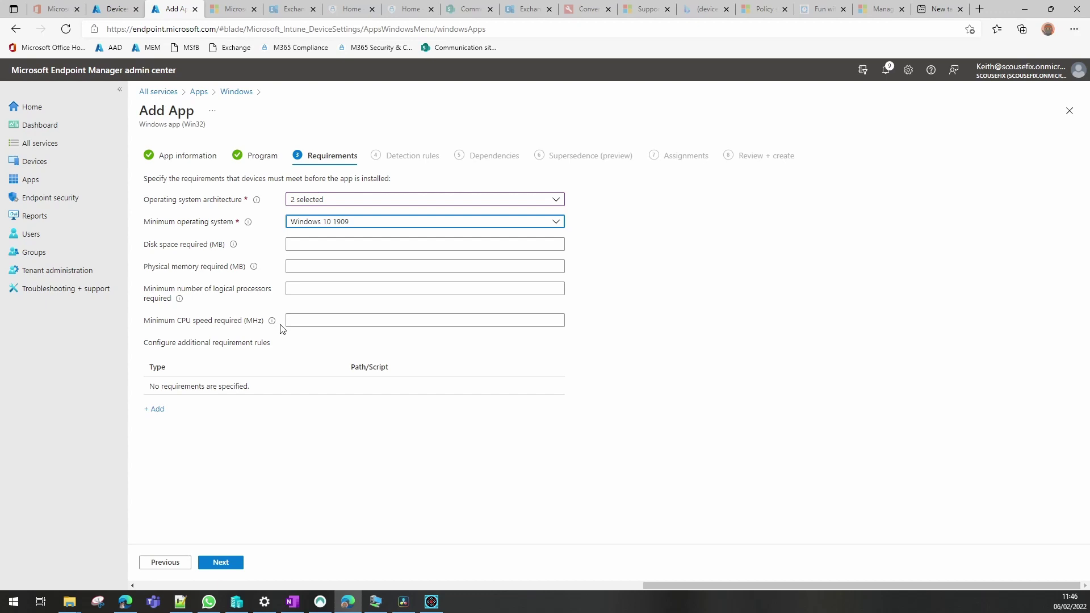
click(224, 565)
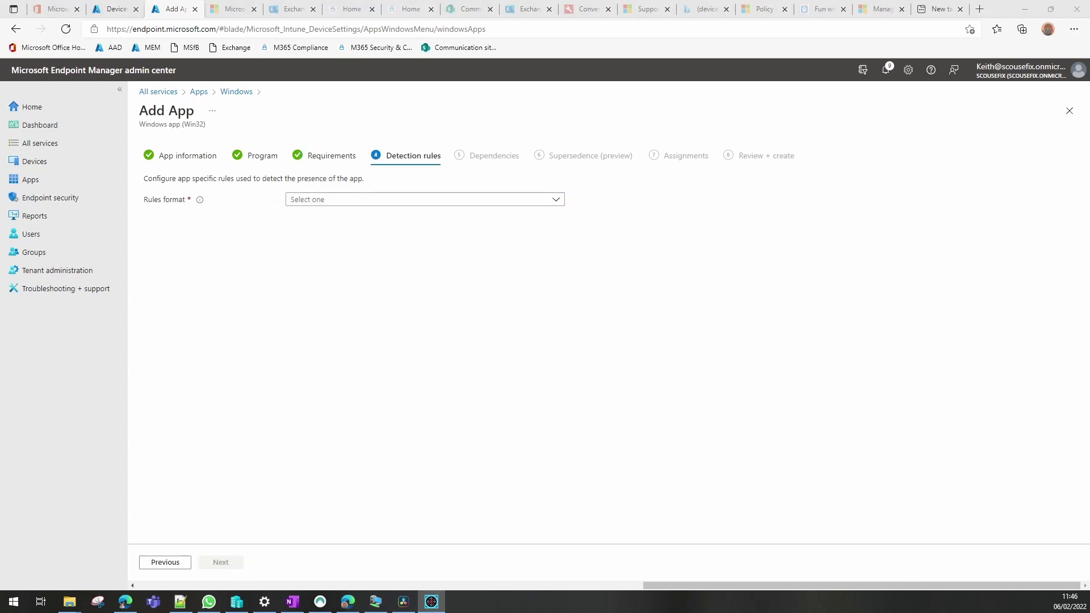
Choose manual detection rules and add a File type rule
click(555, 204)
click(395, 219)
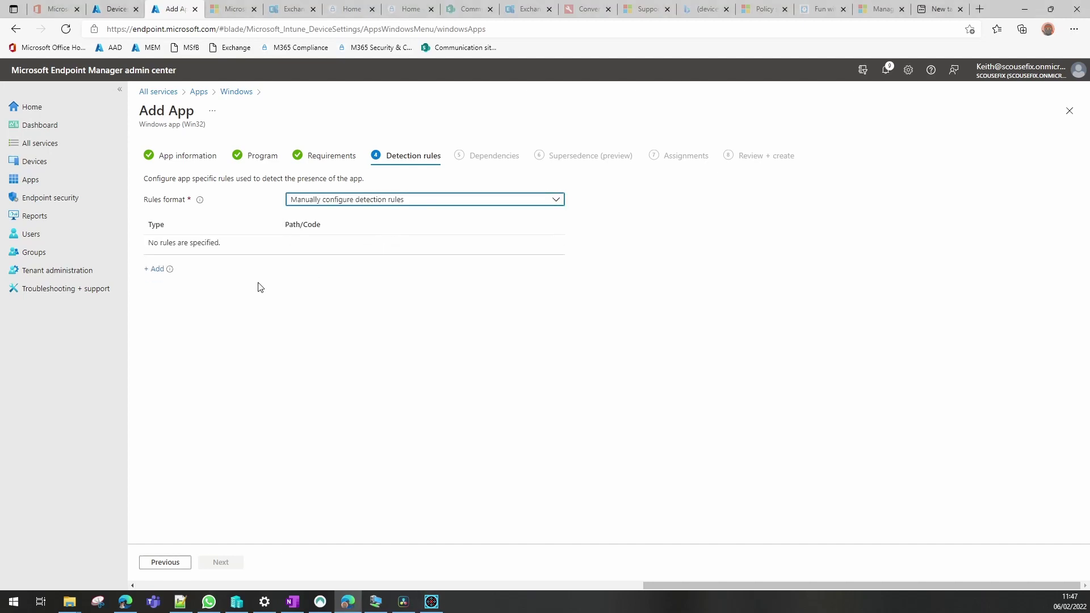
click(160, 273)
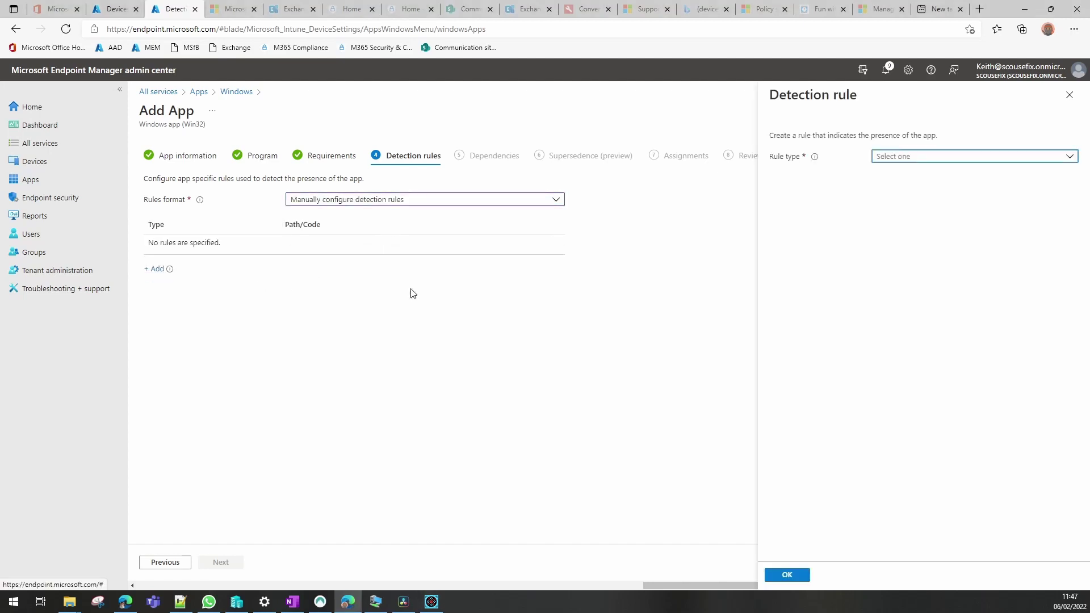
click(902, 161)
click(883, 191)
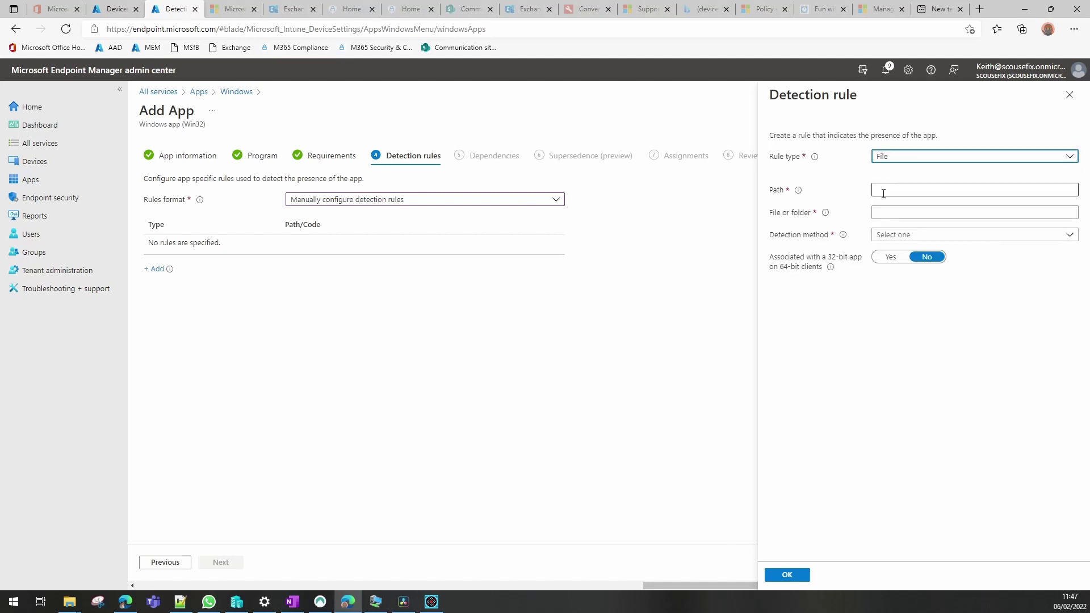
Set the rule path to C:\Program Files (x86)\ScouseFix\, copied from the script in Notepad
click(70, 603)
click(97, 568)
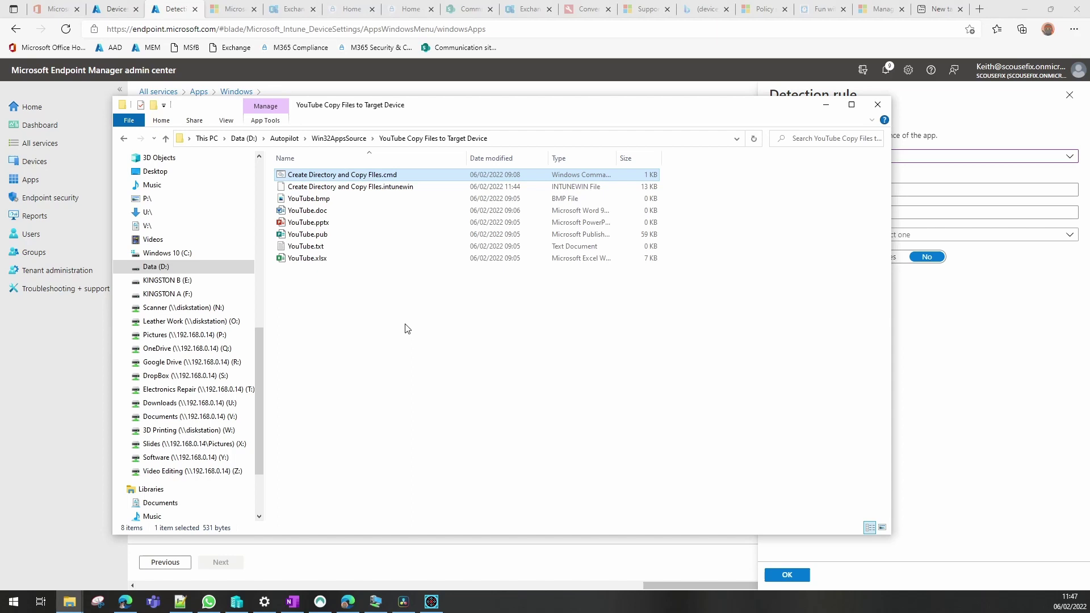
right_click(375, 179)
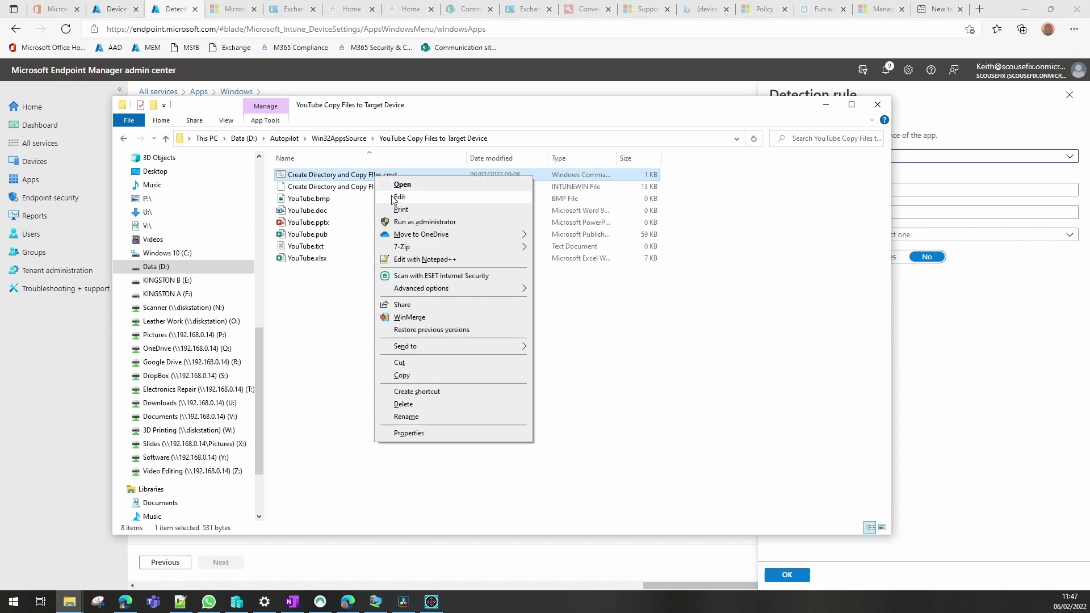
click(393, 197)
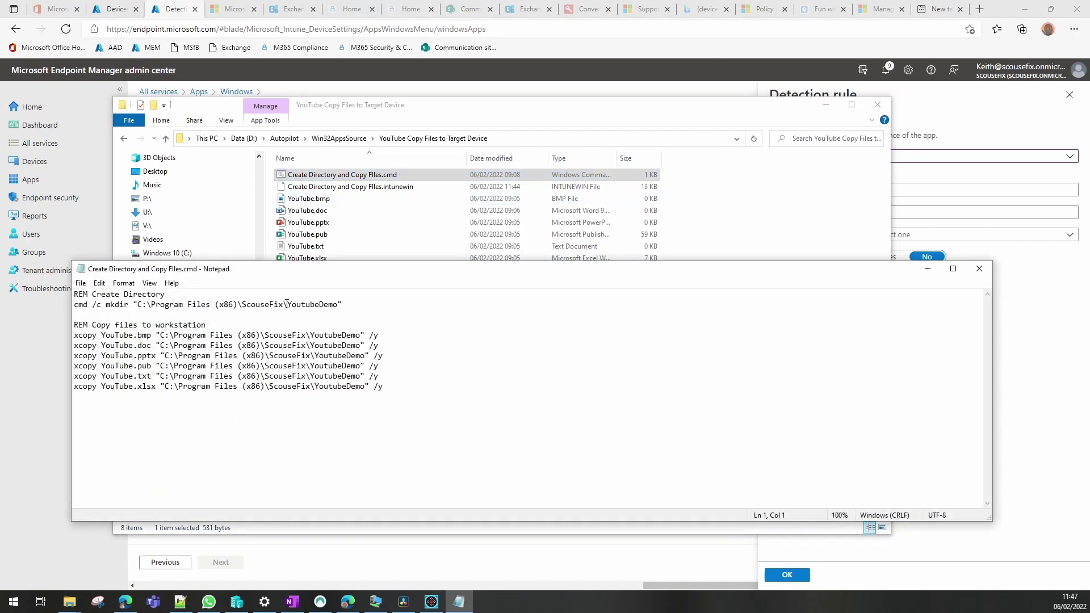
drag(287, 305, 137, 304)
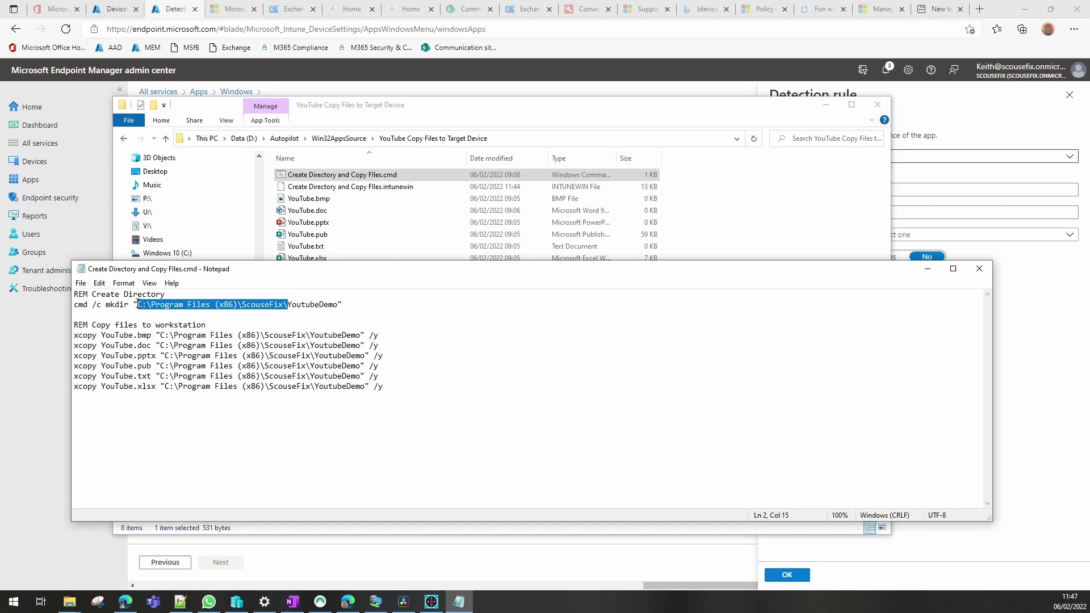
click(911, 189)
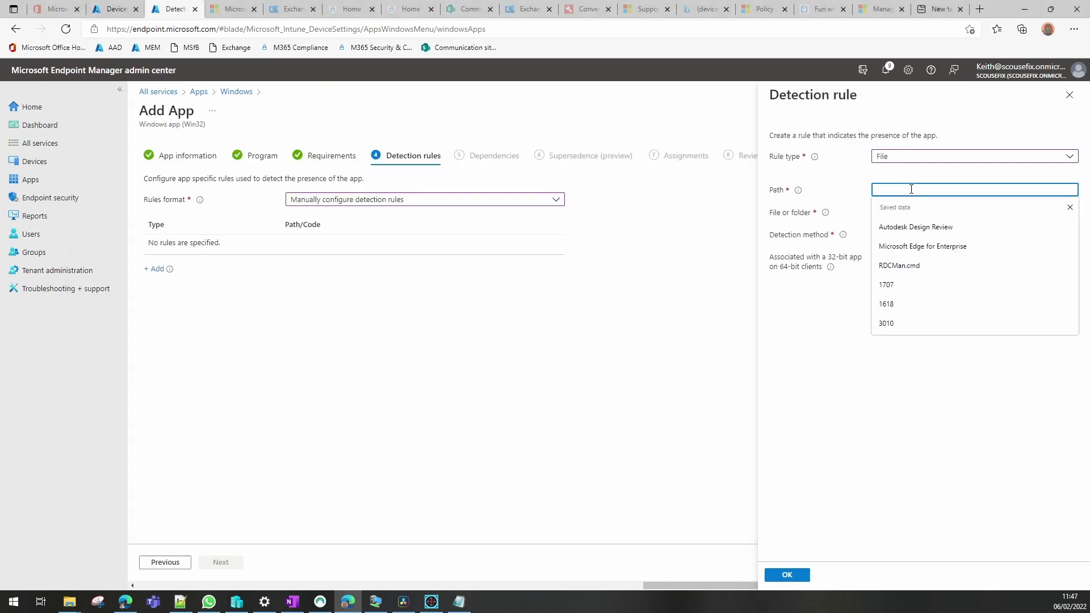
text(C:\Program Files (x86)\ScouseFix\)
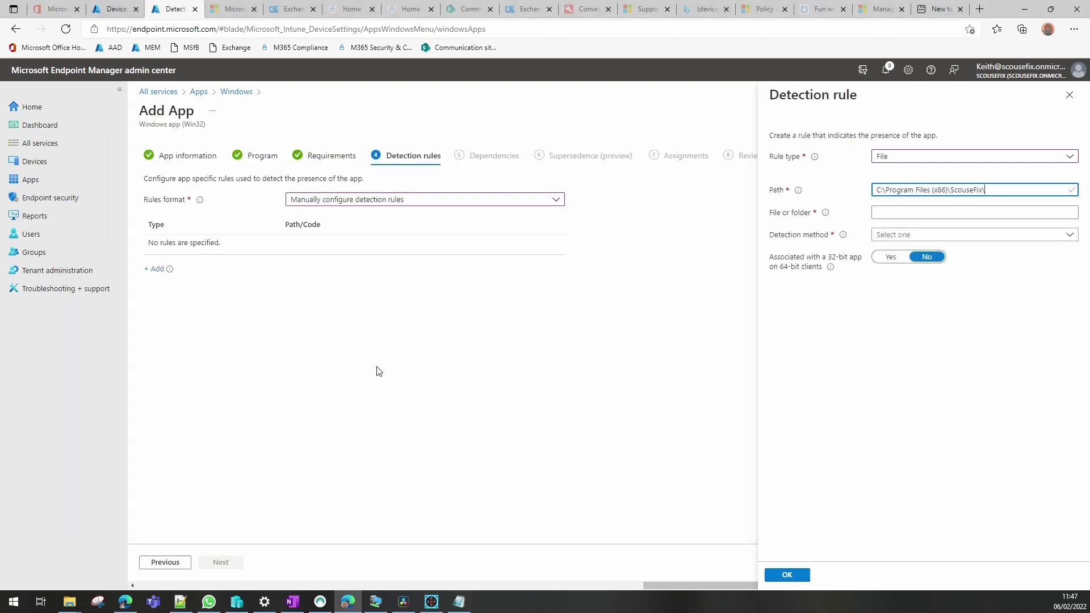
Set the folder to YoutubeDemo with detection method File or folder exists, and save the rule
click(458, 601)
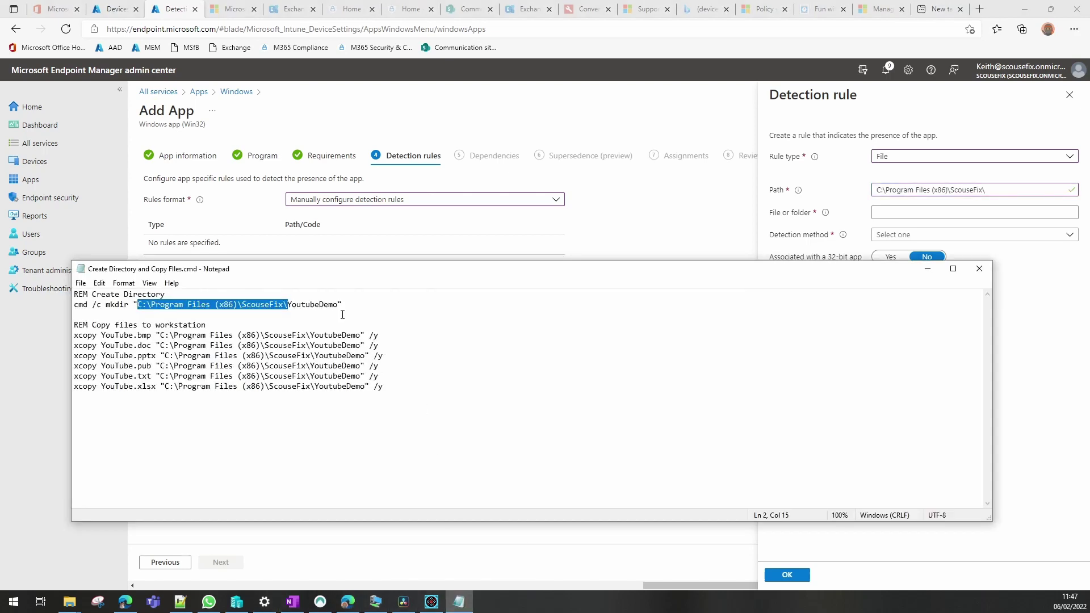
drag(339, 305, 292, 304)
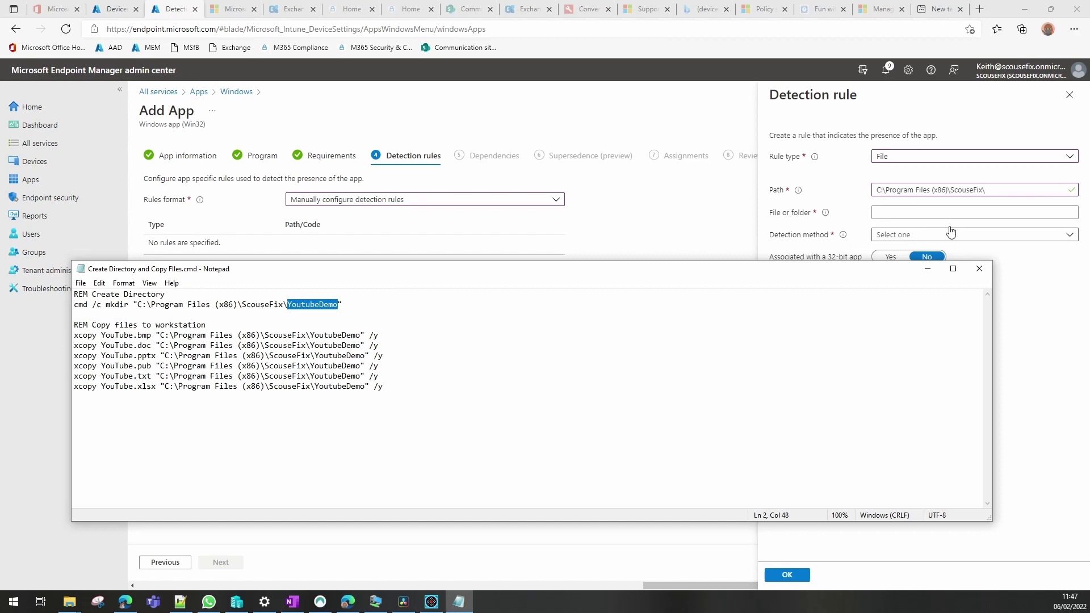
click(909, 212)
text(YoutubeDemo)
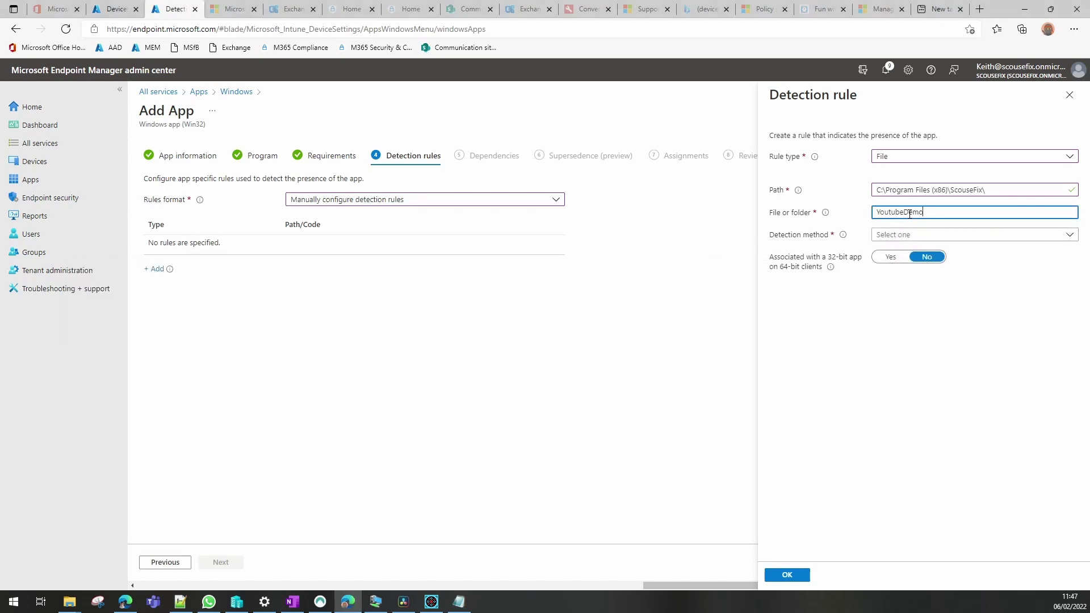
click(903, 235)
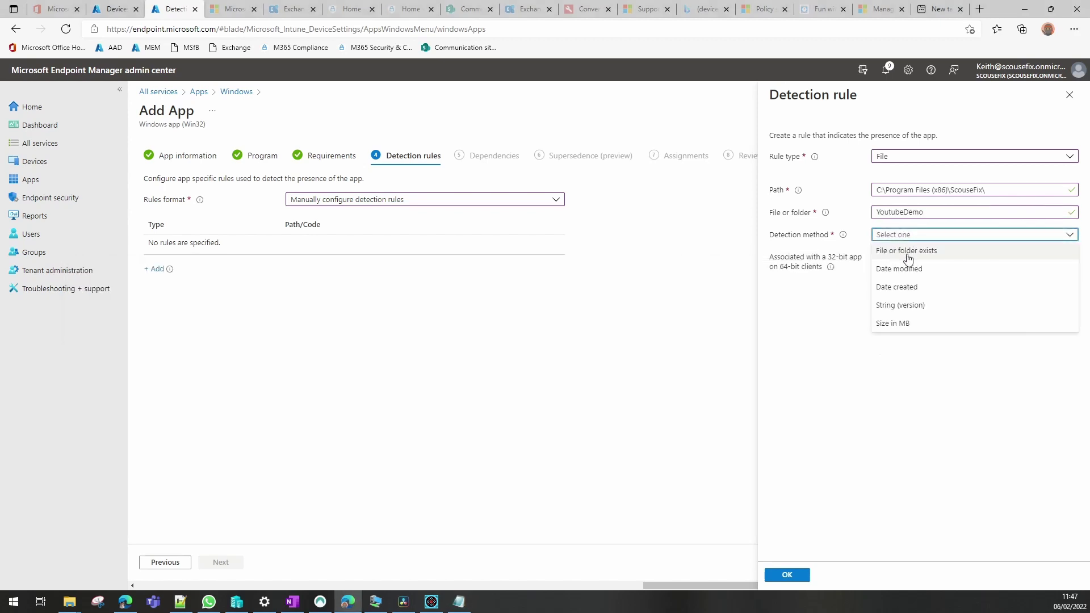
click(909, 259)
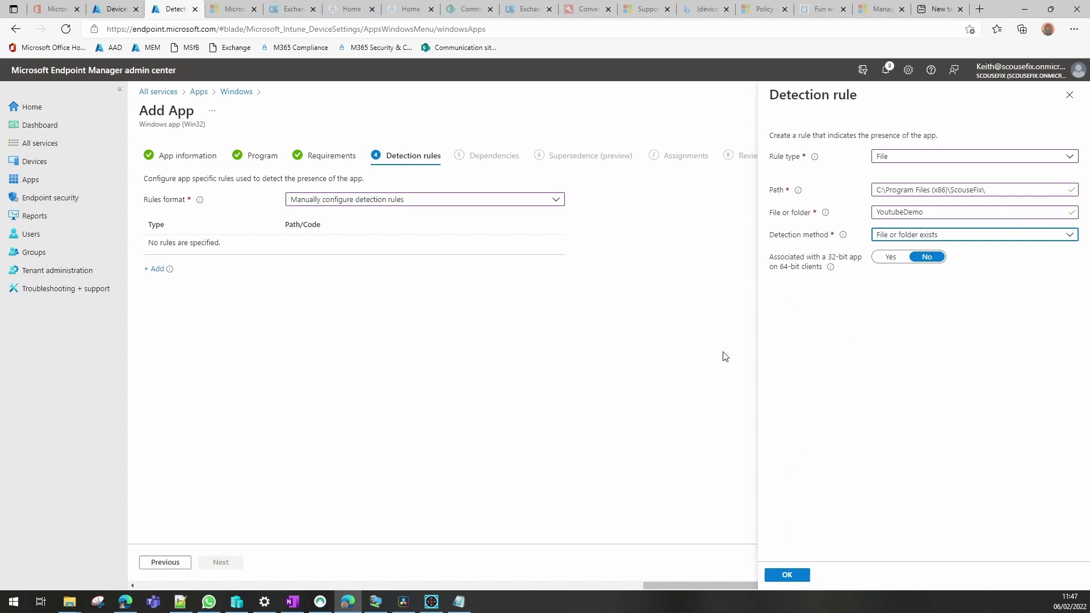
click(787, 576)
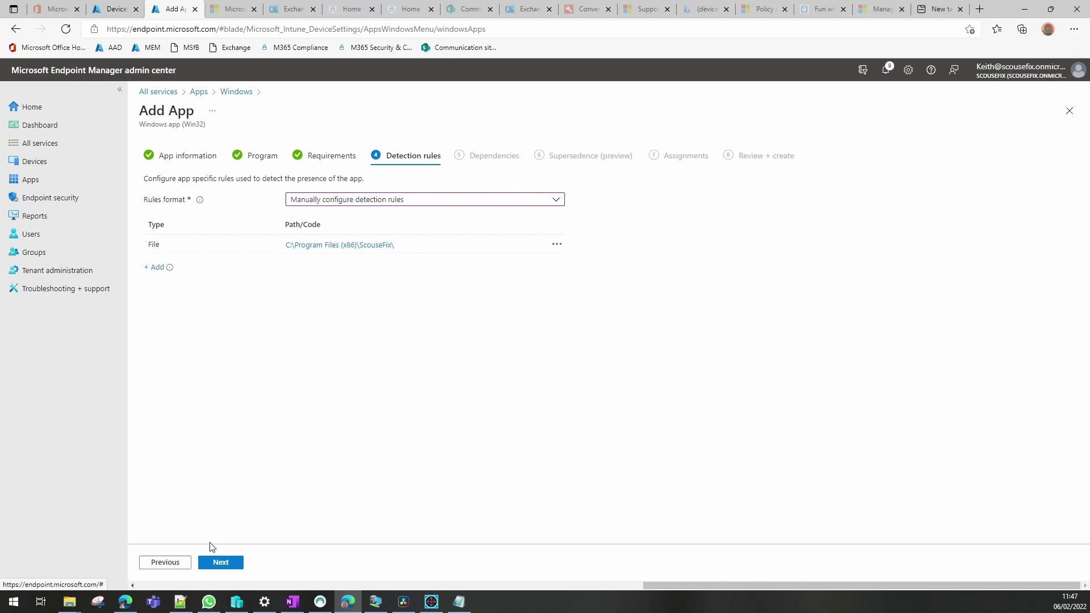
Skip Dependencies and Supersedence, make the app Available to YouTube Users, and create it
click(216, 562)
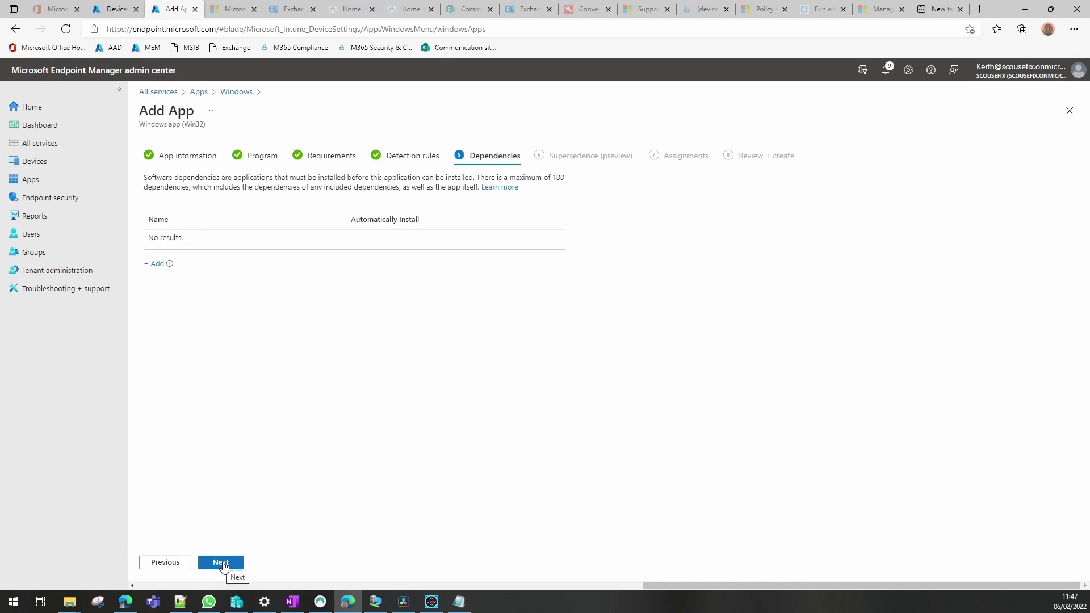
click(222, 562)
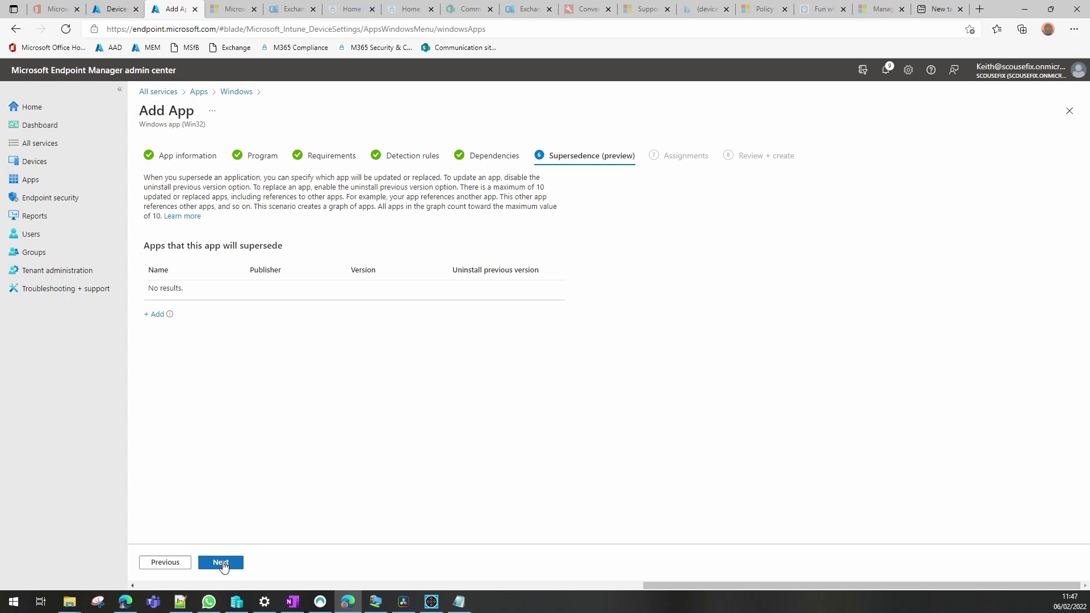
click(222, 564)
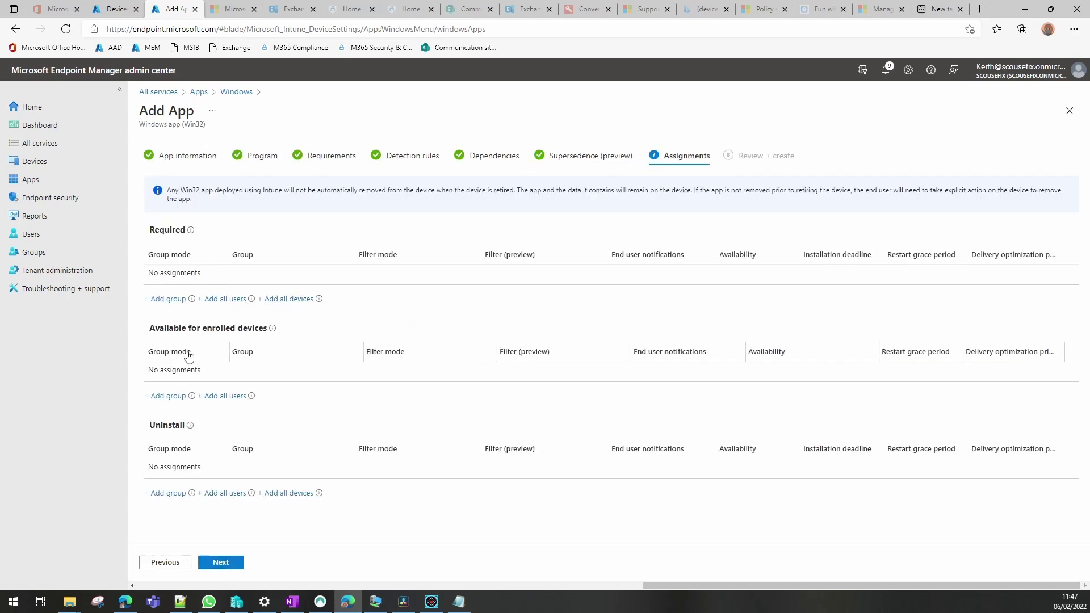
click(164, 396)
scroll(903, 295, down, 6)
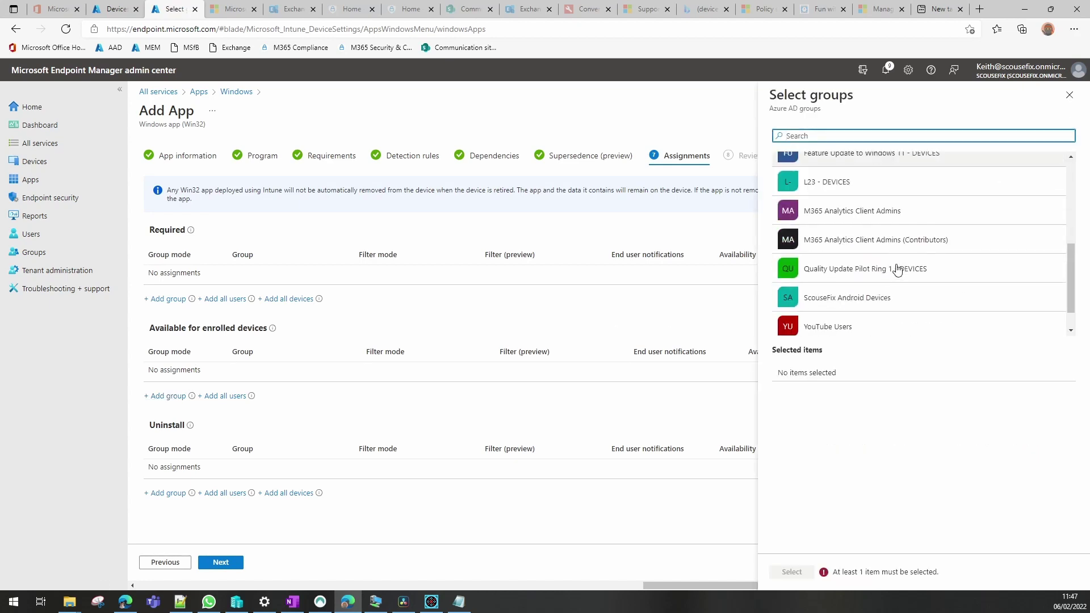
click(835, 295)
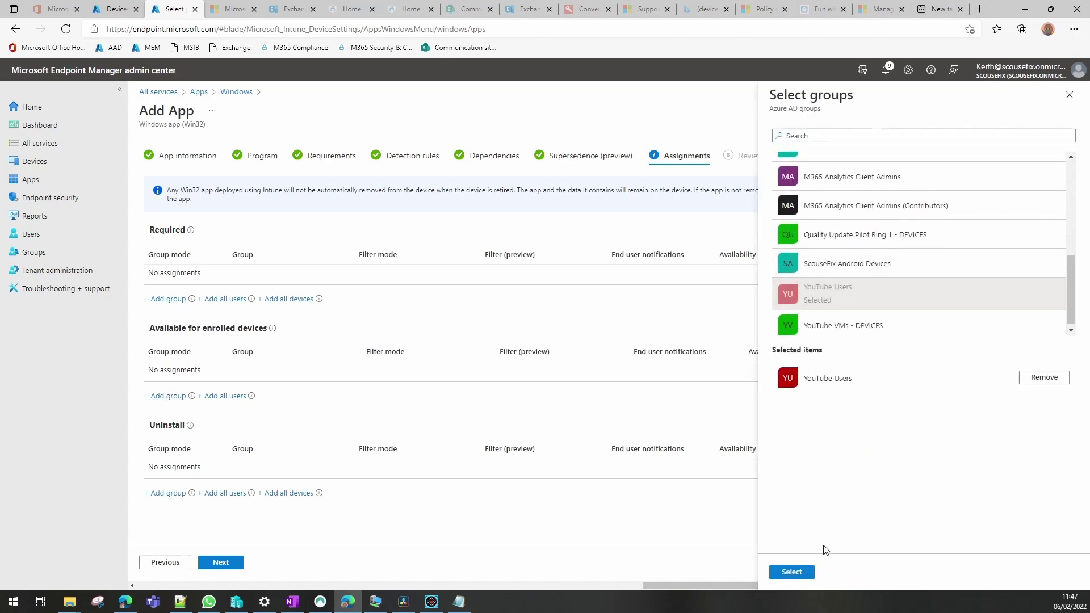
click(791, 571)
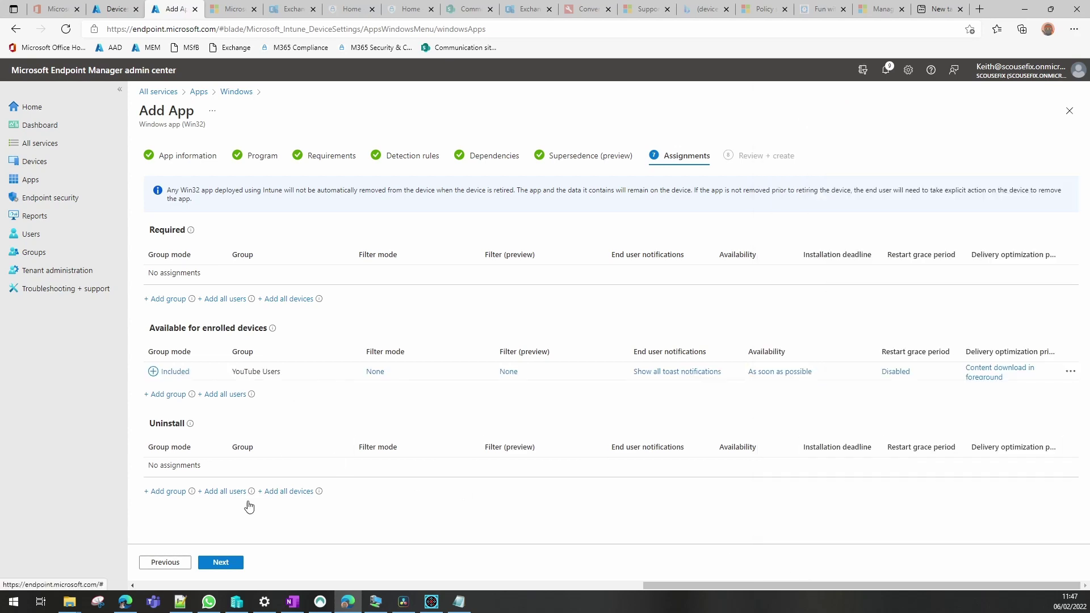
click(223, 564)
click(220, 563)
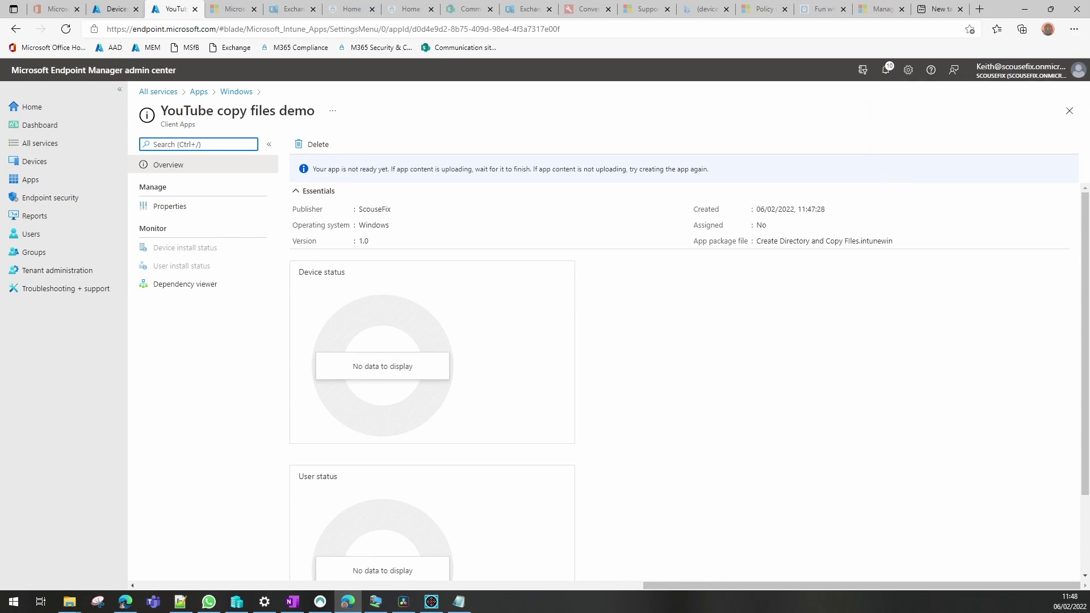
Sync the VM from Company Portal settings and return to the Home page
key(alt+Tab)
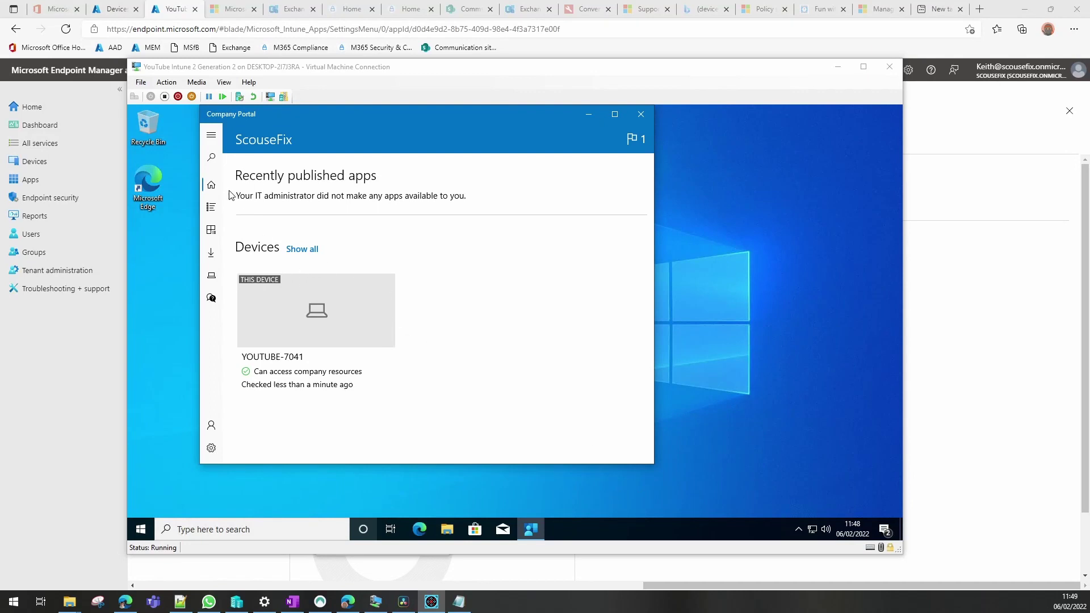
click(212, 448)
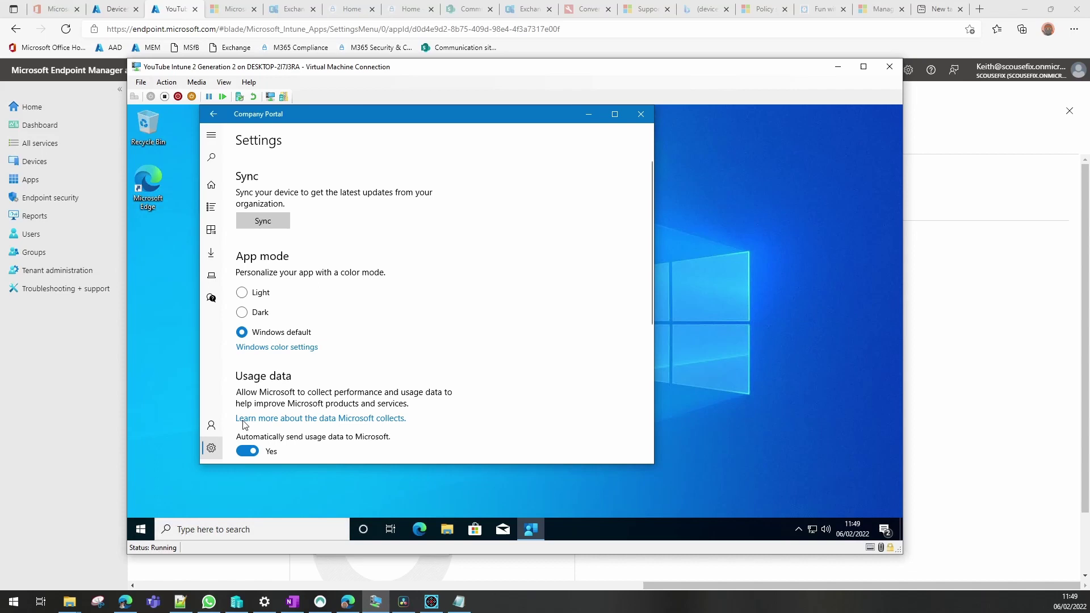
click(264, 222)
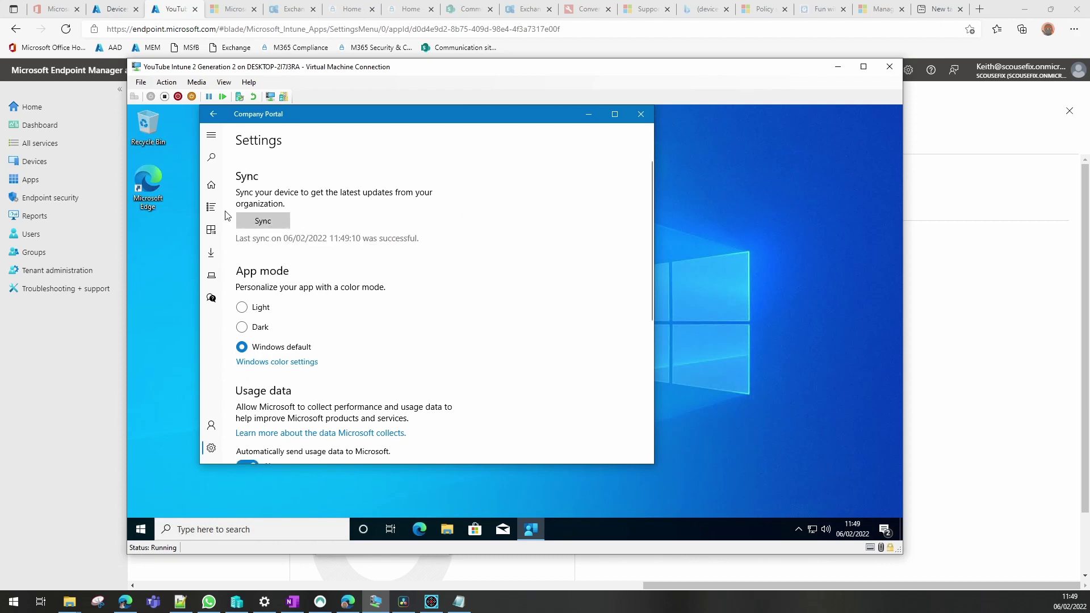
click(211, 185)
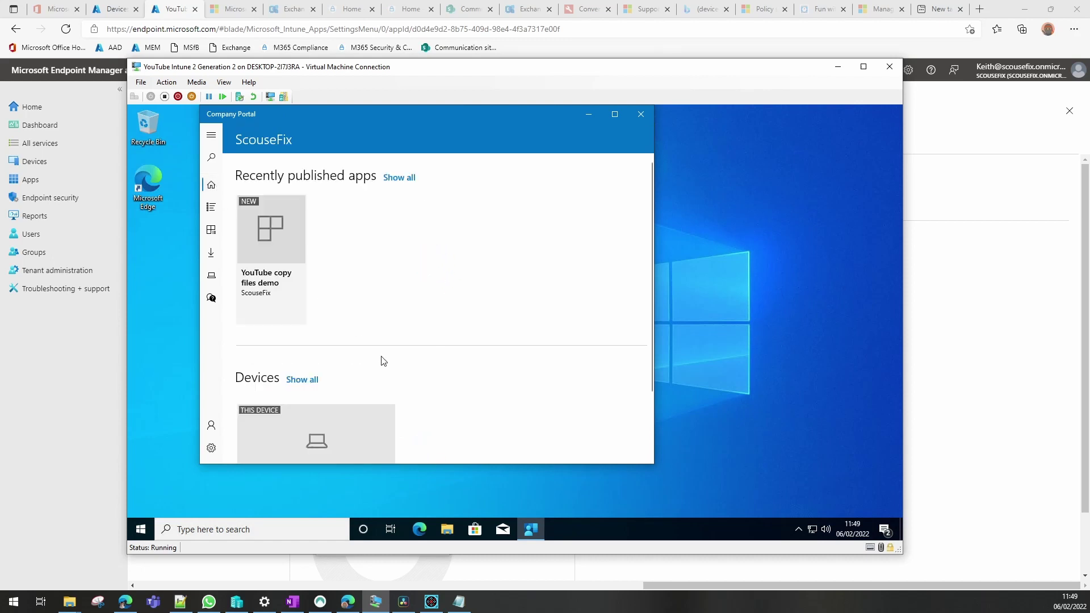
Check the VM's C:\Program Files (x86) folder before installing
click(448, 531)
click(241, 337)
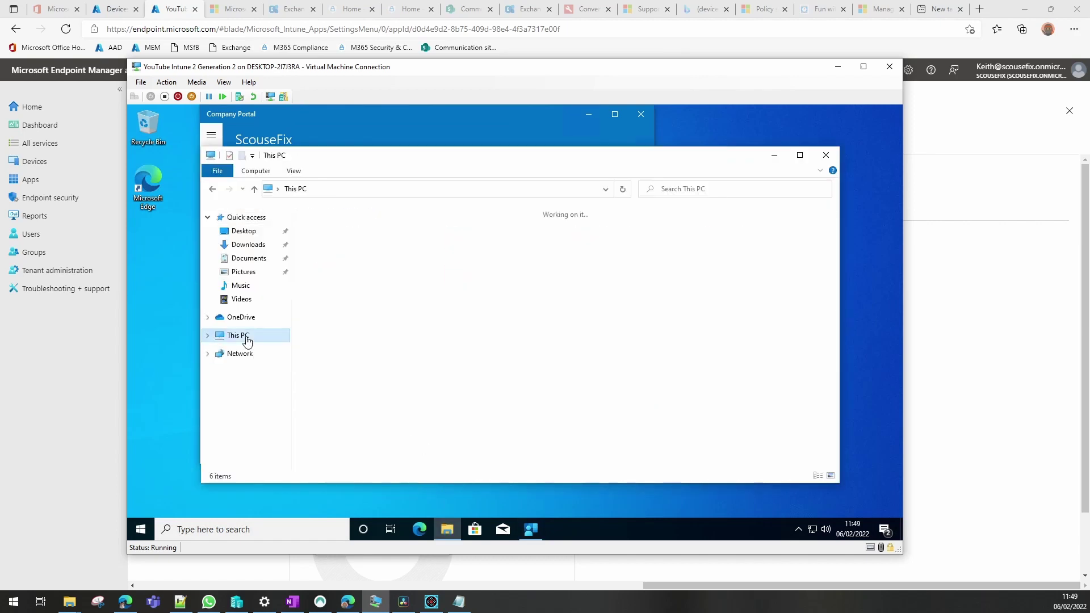
double_click(382, 356)
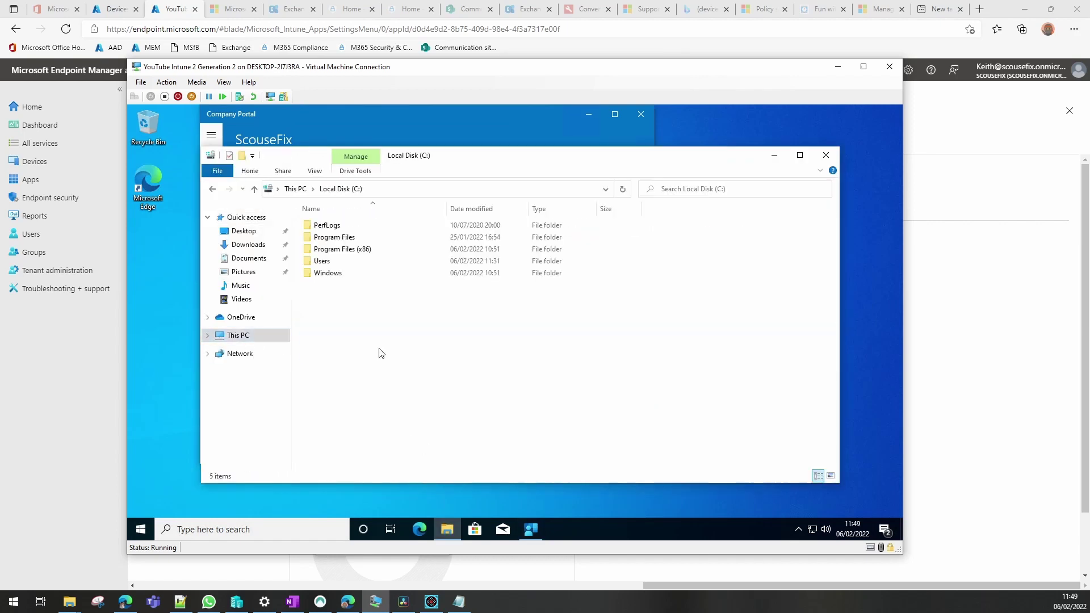
double_click(365, 248)
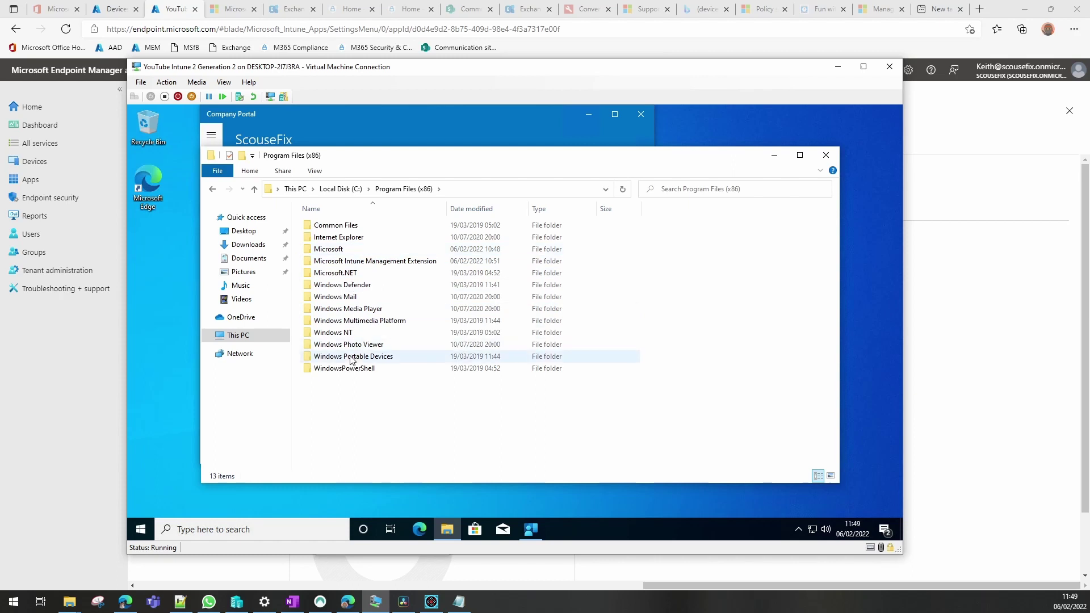
click(774, 155)
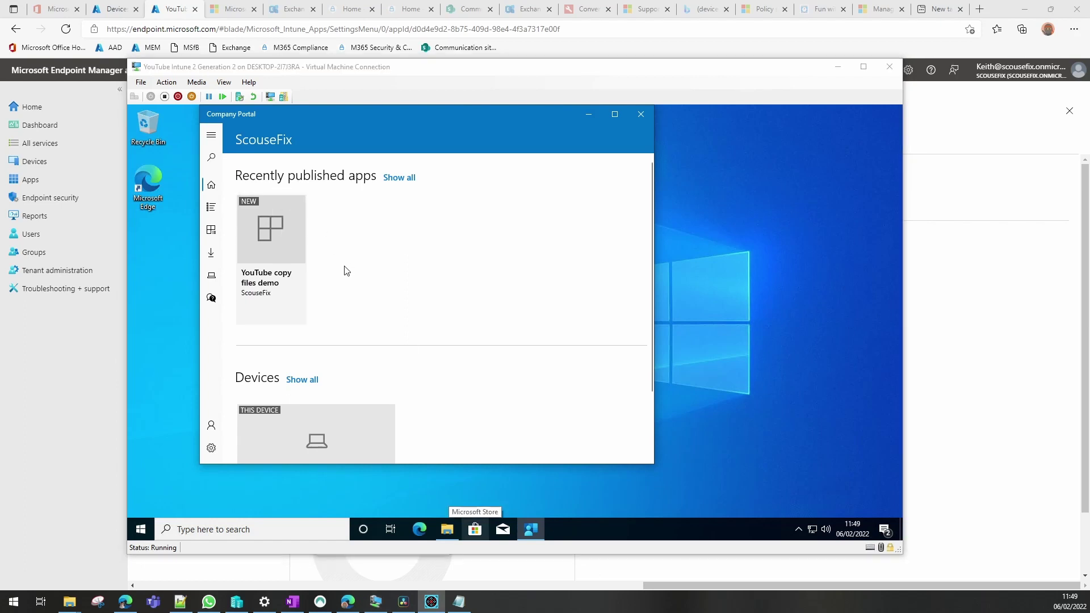
Install YouTube copy files demo from Company Portal and recheck Program Files (x86)
click(269, 238)
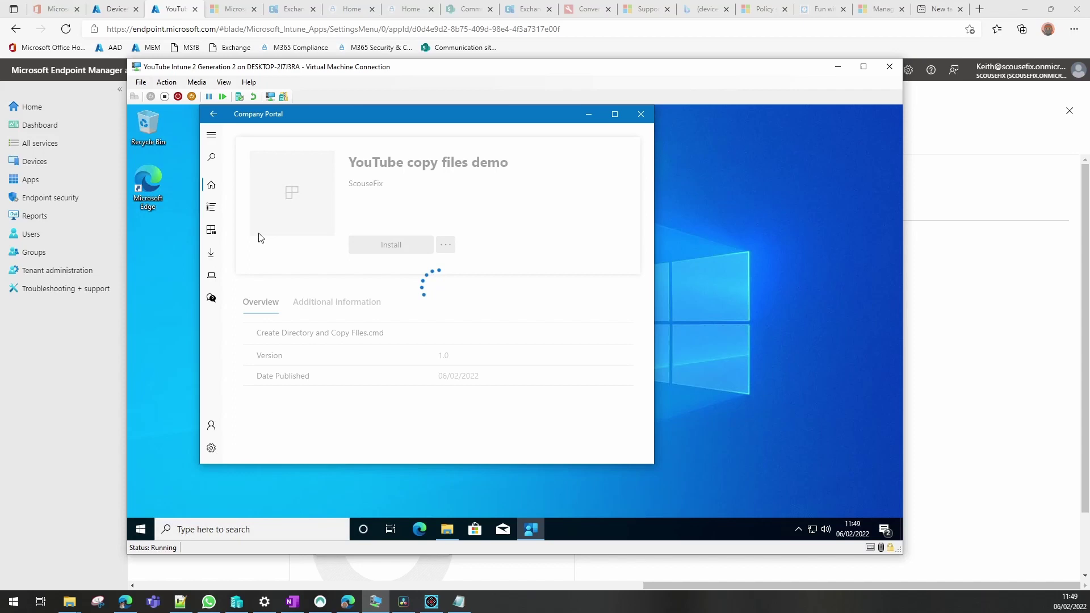
click(384, 243)
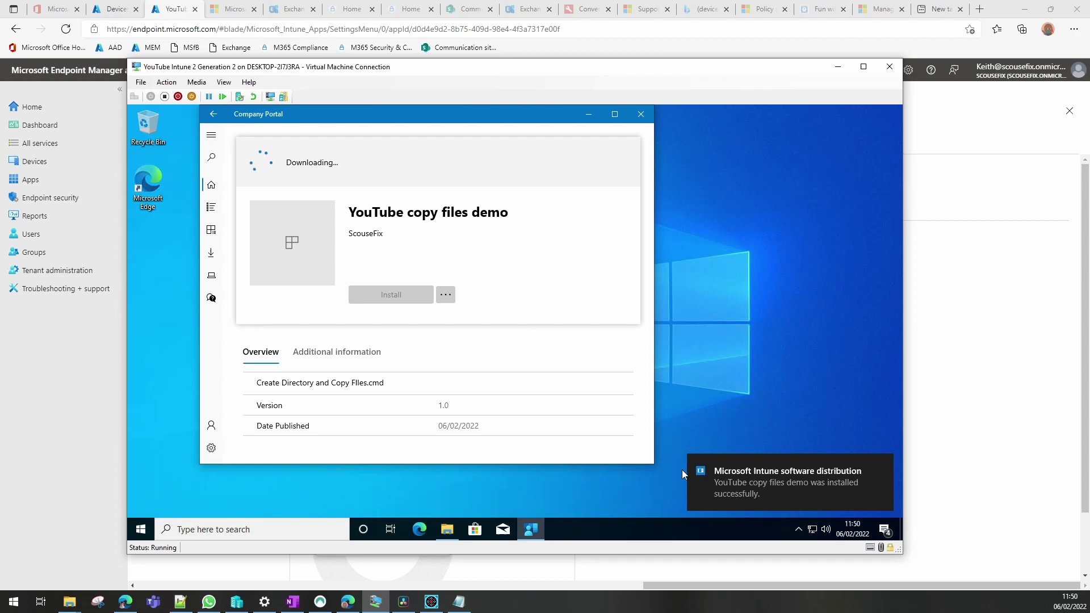
click(447, 529)
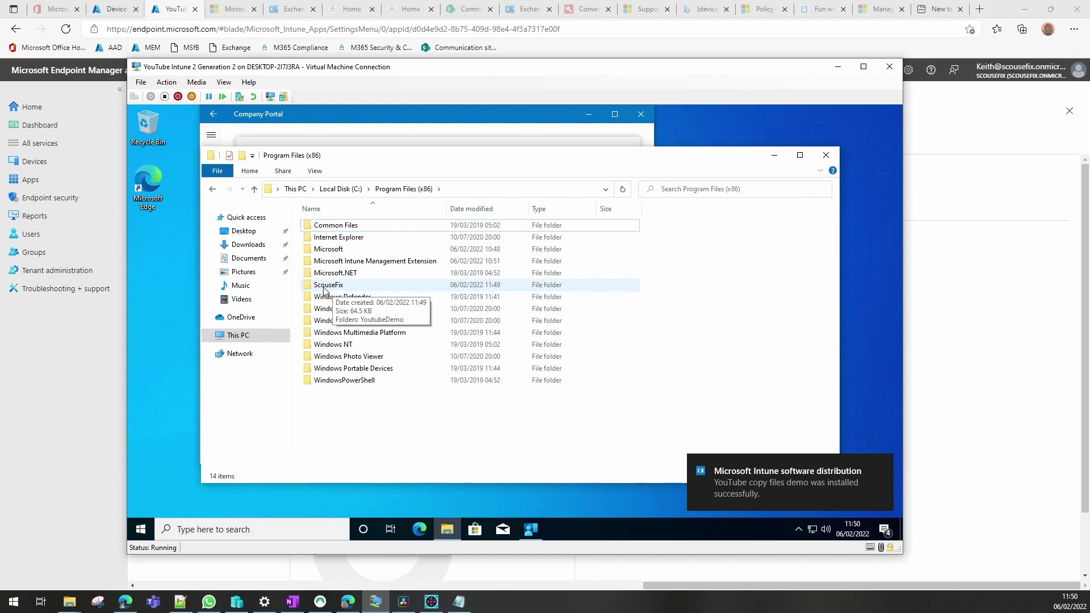
Browse into ScouseFix\YoutubeDemo to confirm the six copied YouTube files (bmp, doc, pptx, pub, txt, xlsx)
double_click(324, 286)
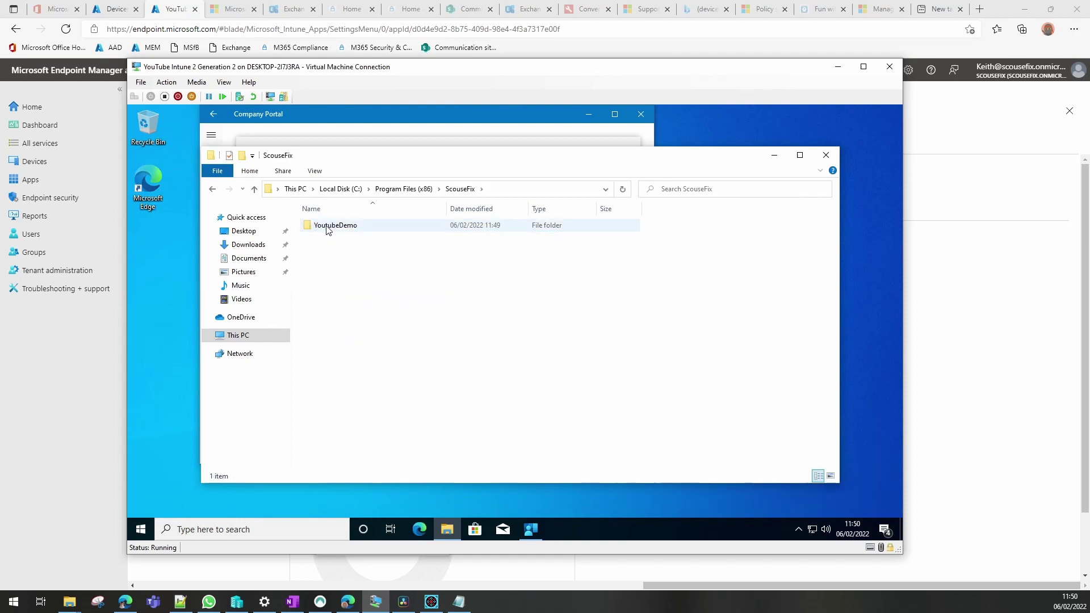
double_click(338, 227)
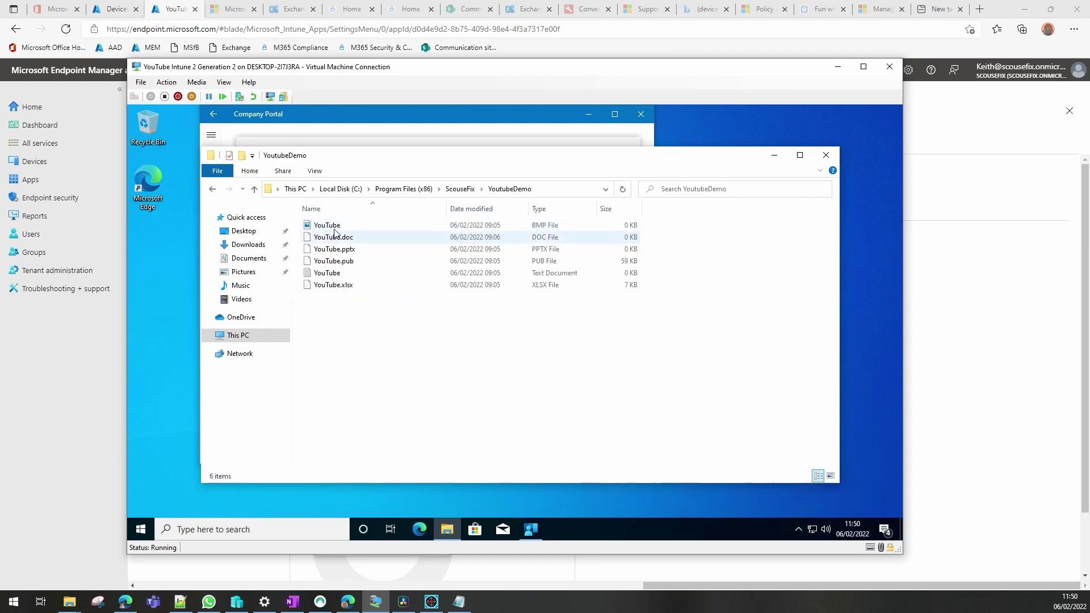